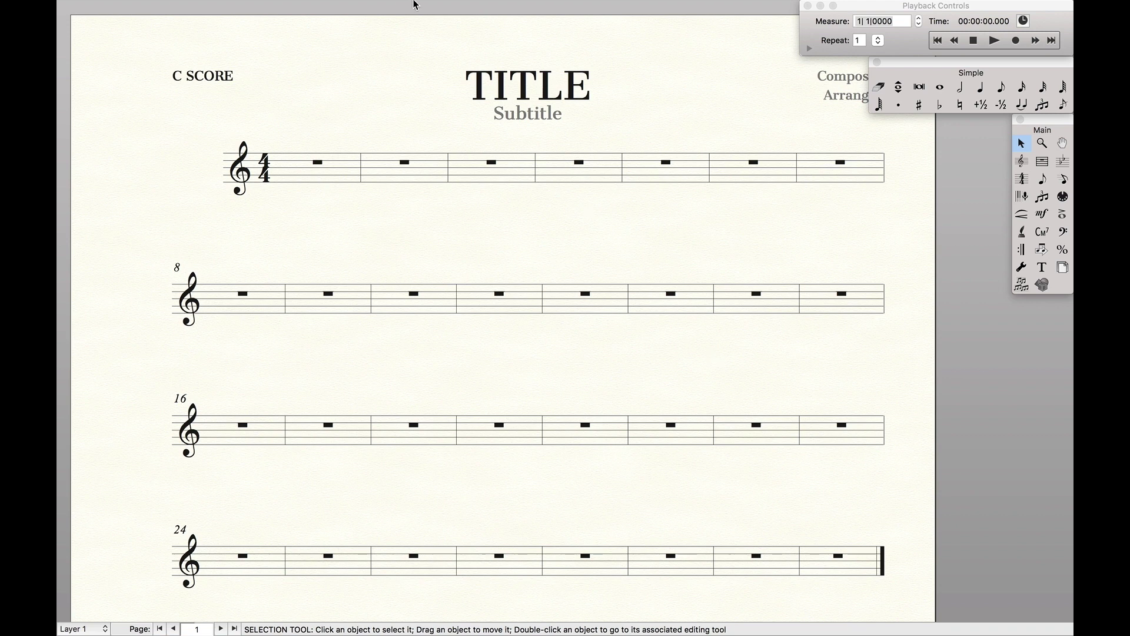
# - Look over the list of installed plug-ins in Finale's Plug-ins menu, then close it
pyautogui.click(457, 8)
pyautogui.moveTo(483, 160)
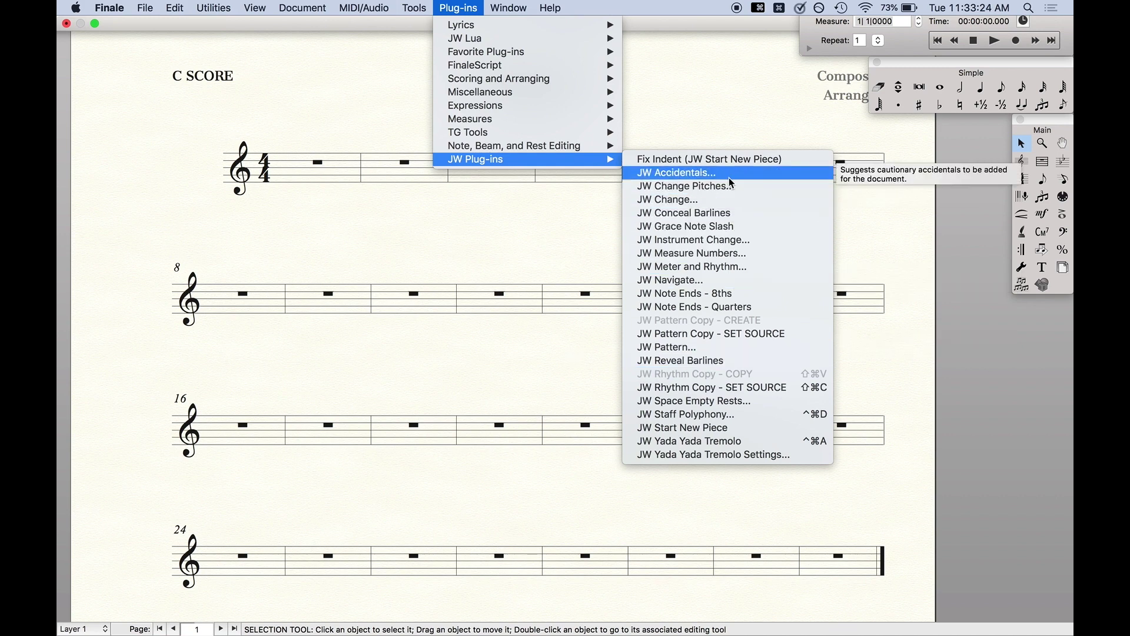
pyautogui.click(545, 215)
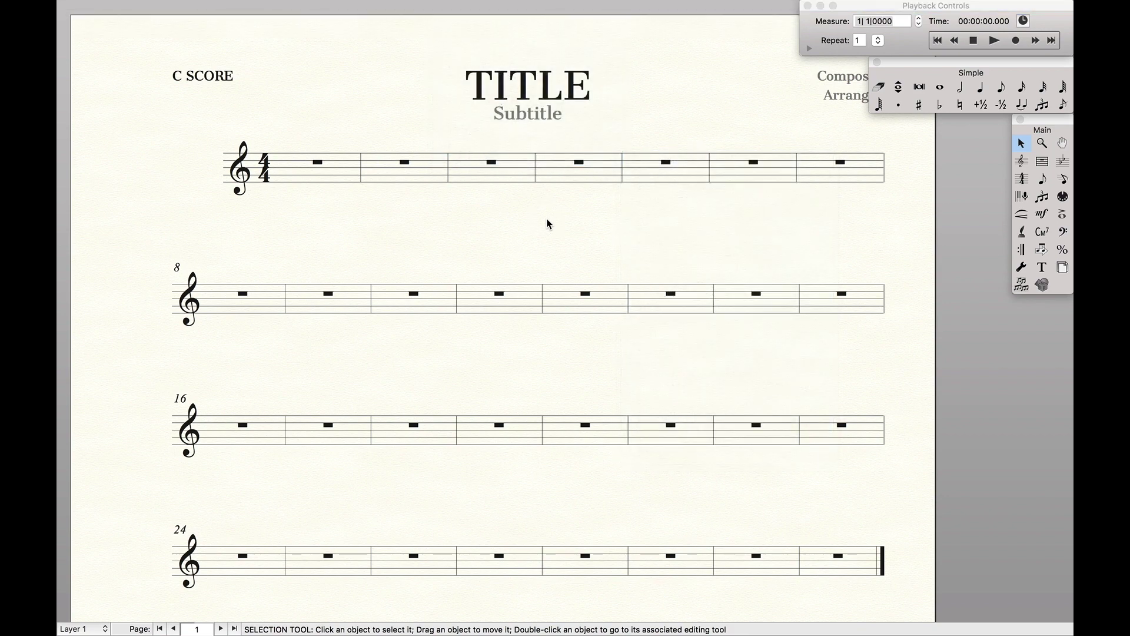
# - Switch to Chrome and scroll the finaletips.nu Download page up to the Plug-ins categories
pyautogui.hotkey('ctrl', 'Left')
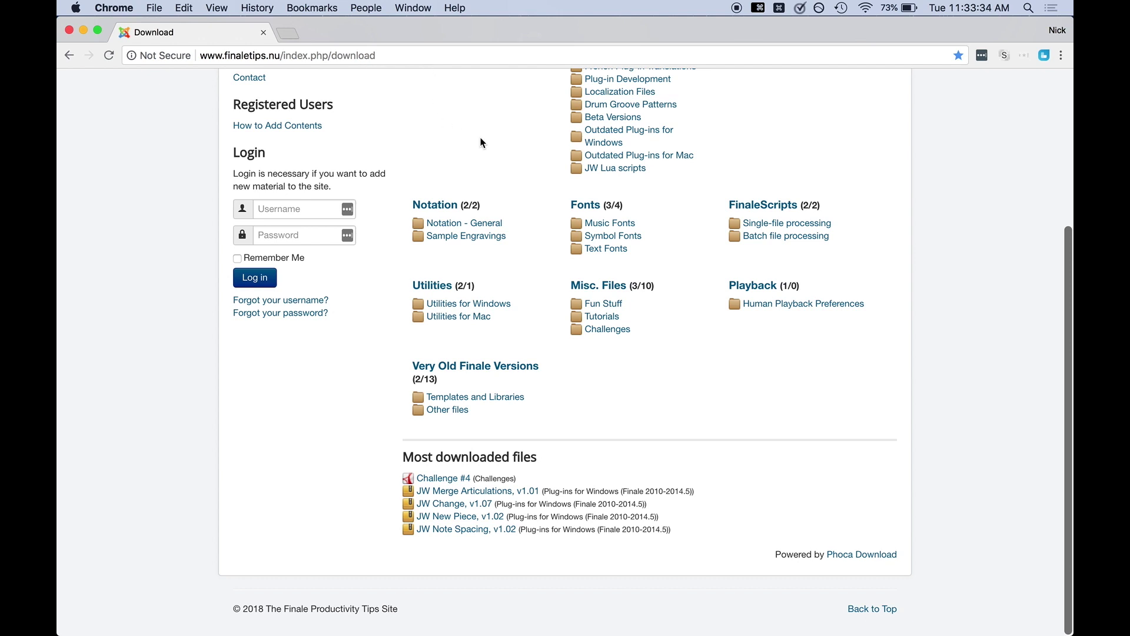
pyautogui.scroll(3, 481, 142)
pyautogui.scroll(3, 480, 142)
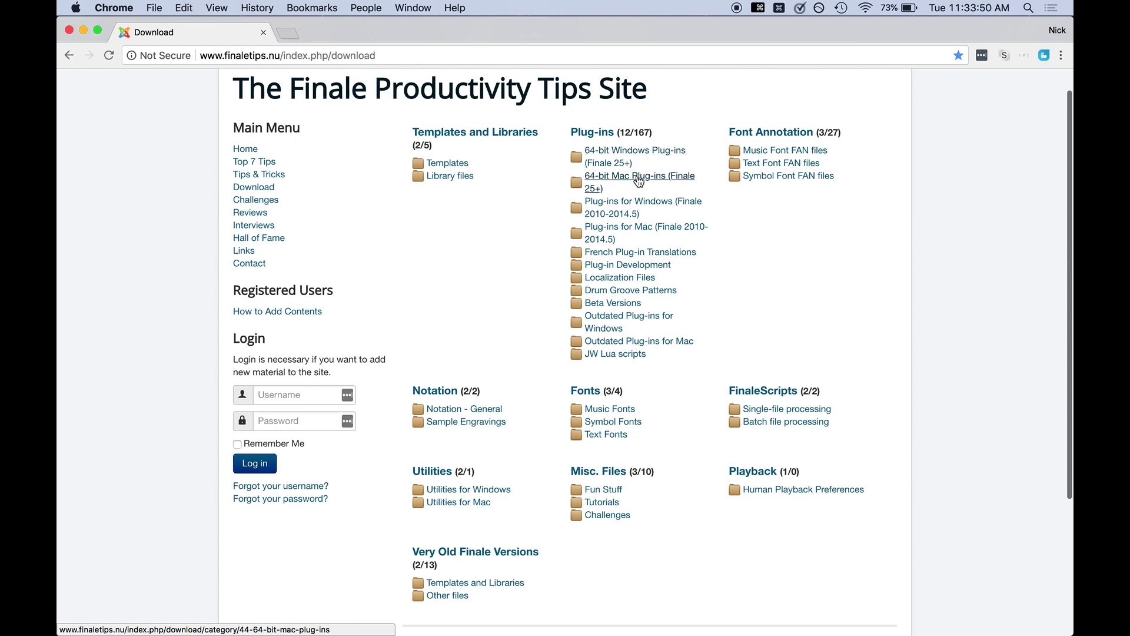
# - Open the 64-bit Mac Plug-ins (Finale 25+) category and set Display Num to All
pyautogui.click(639, 181)
pyautogui.scroll(-5, 639, 182)
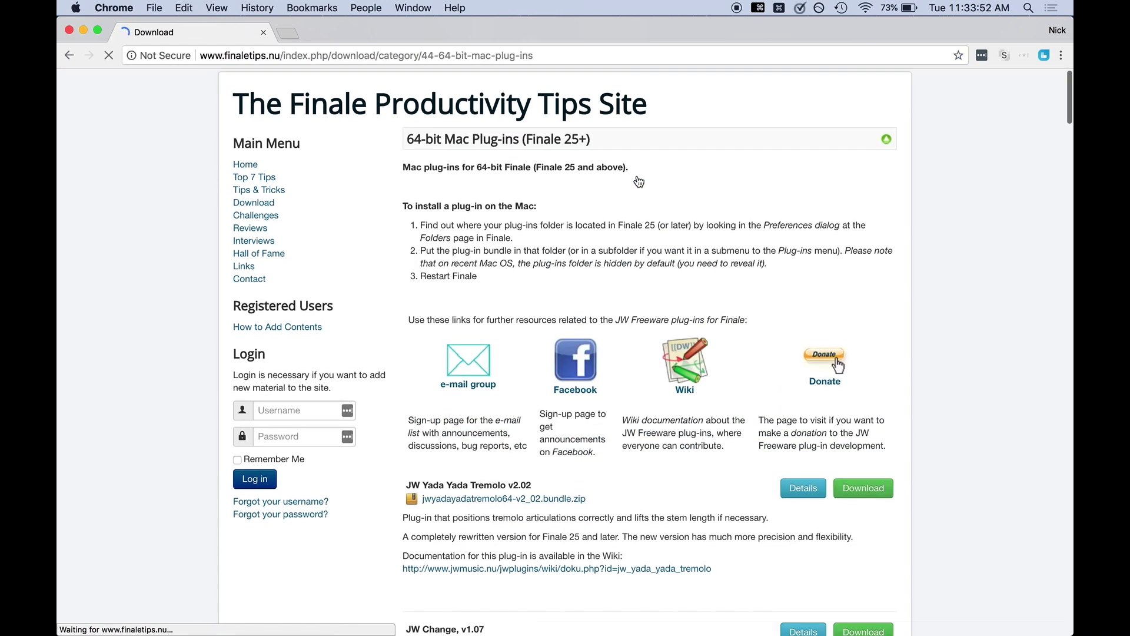
pyautogui.scroll(-20, 783, 248)
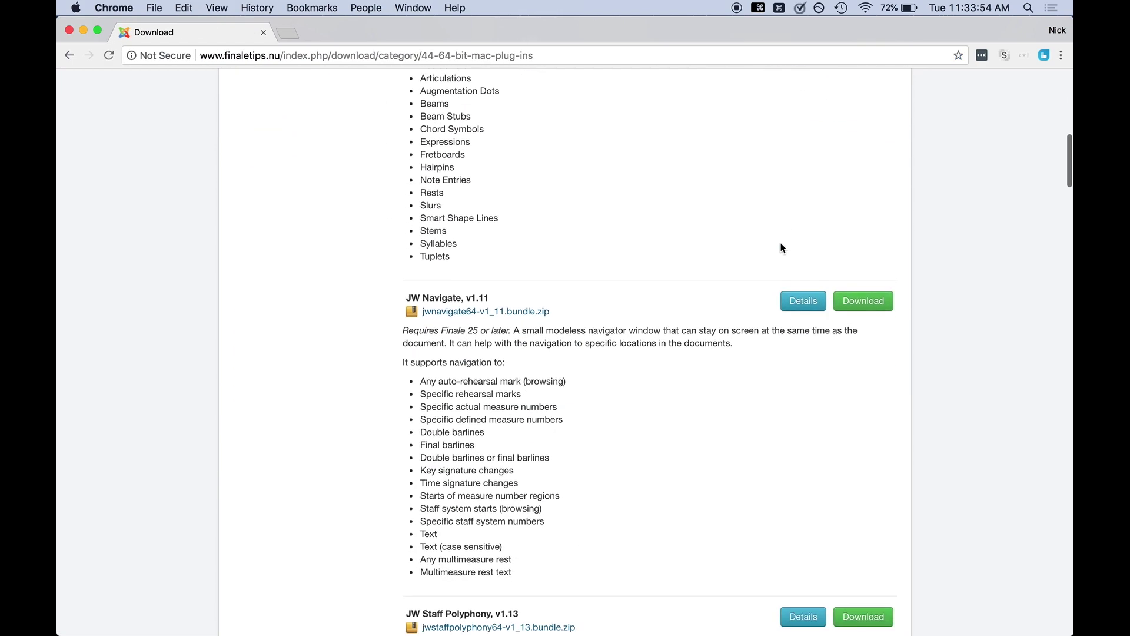
pyautogui.scroll(-20, 782, 248)
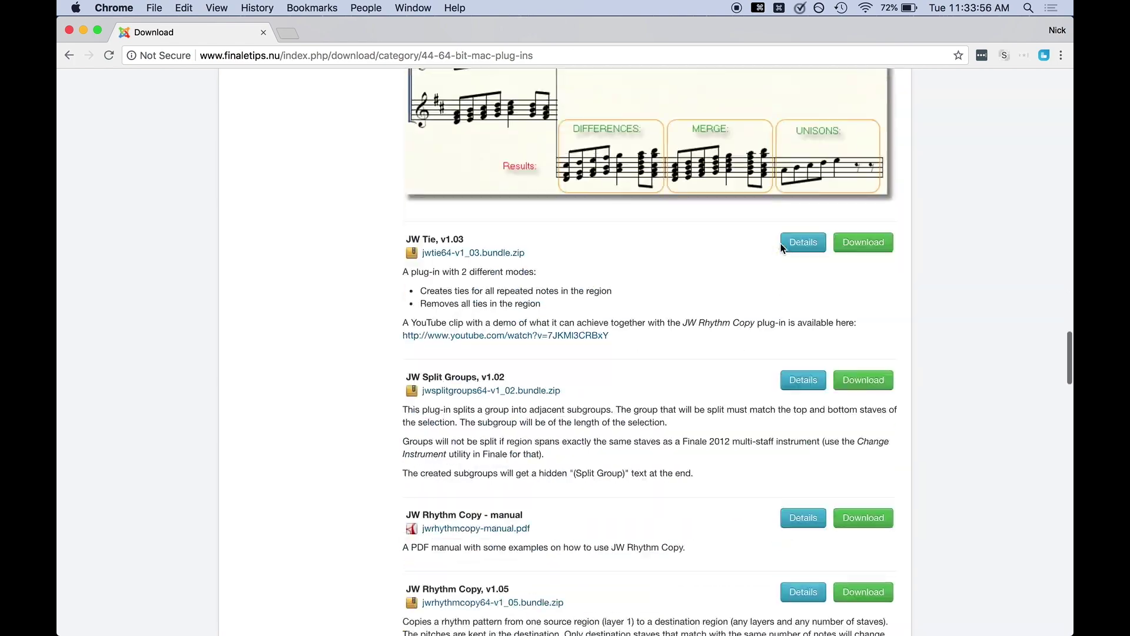
pyautogui.scroll(-20, 782, 248)
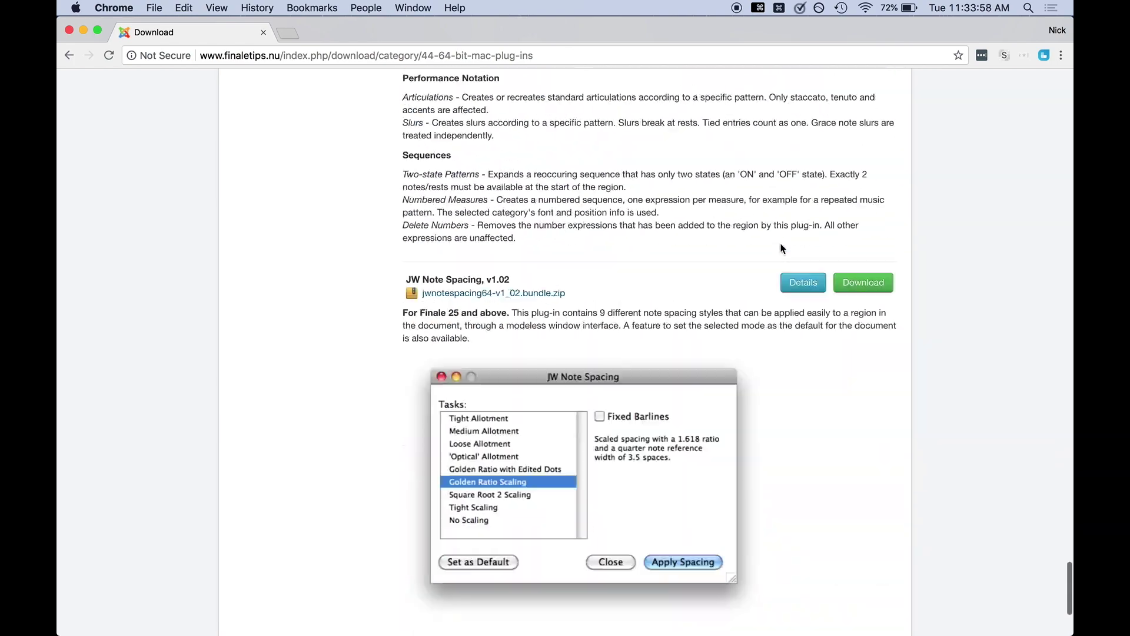
pyautogui.click(659, 473)
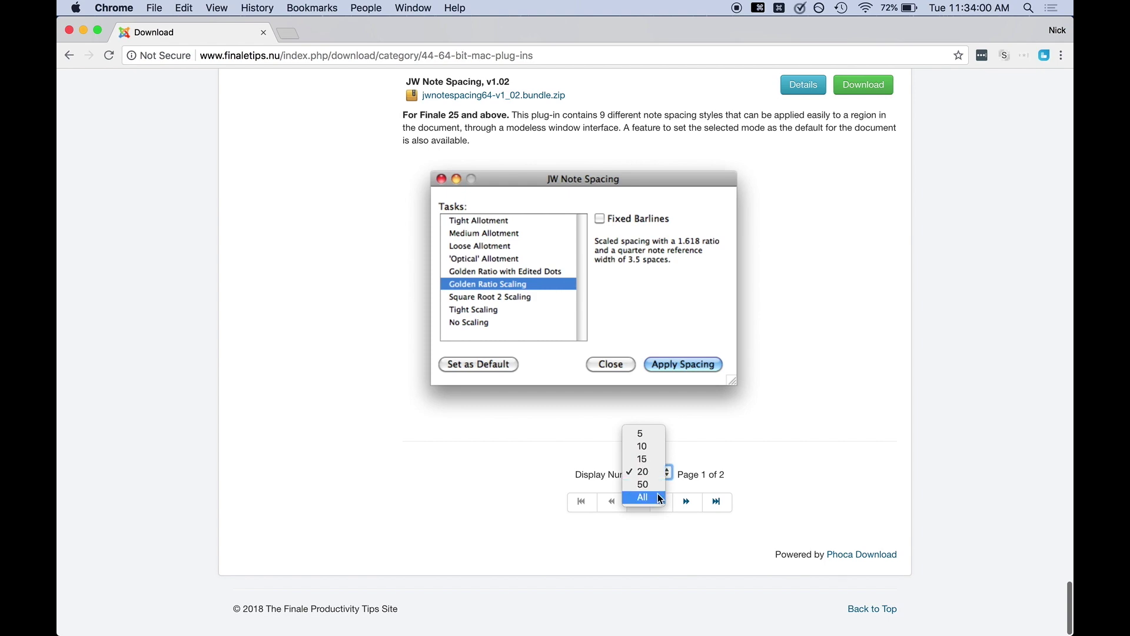
pyautogui.press('Return')
# - Browse the full plug-in list, returning to the JW Yada Yada Tremolo v2.02 entry
pyautogui.scroll(-10, 778, 426)
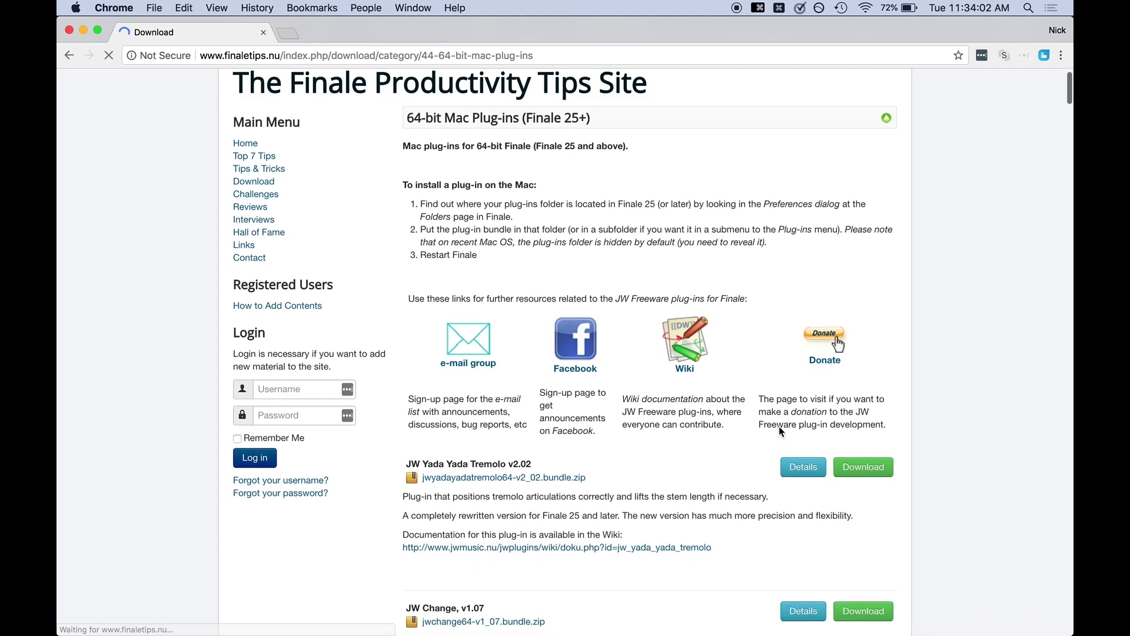
pyautogui.scroll(-20, 780, 428)
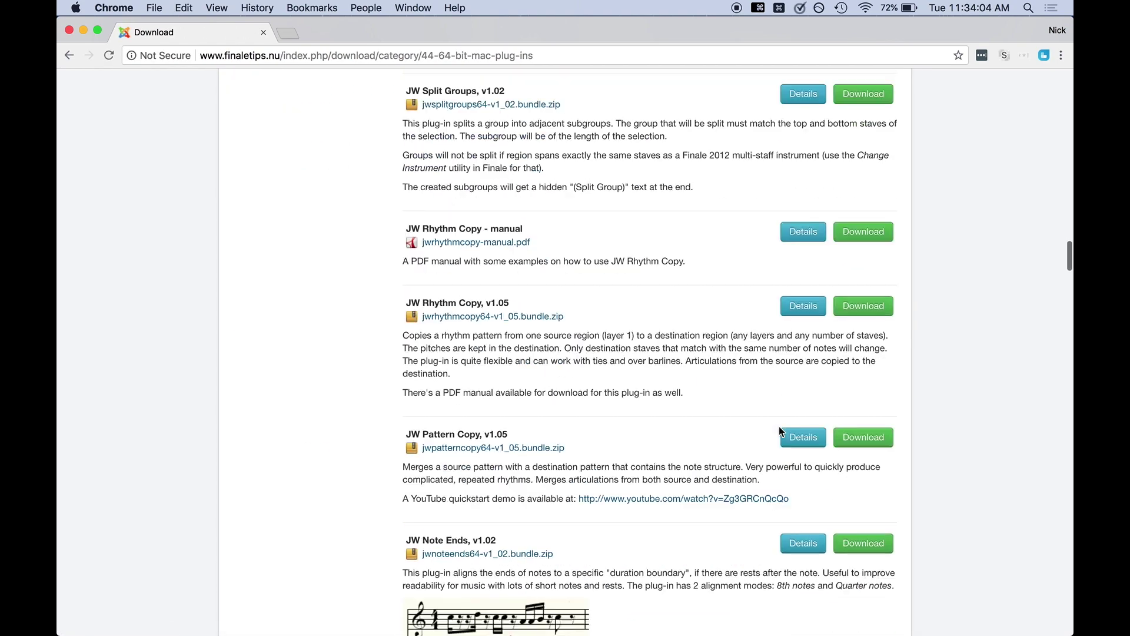
pyautogui.scroll(-20, 779, 426)
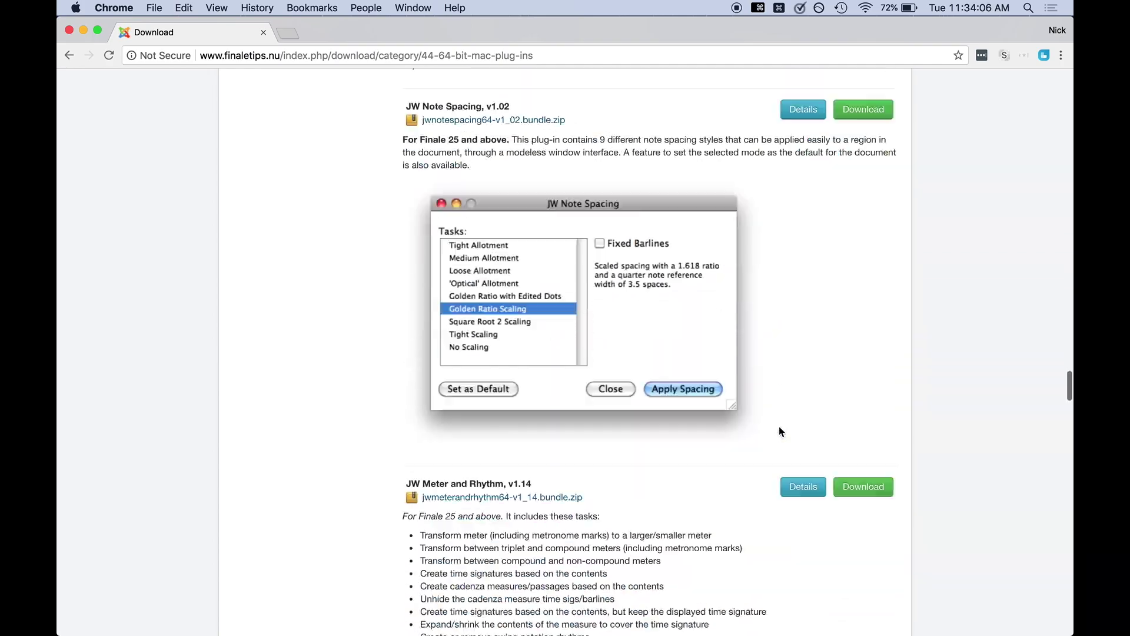
pyautogui.scroll(-20, 779, 431)
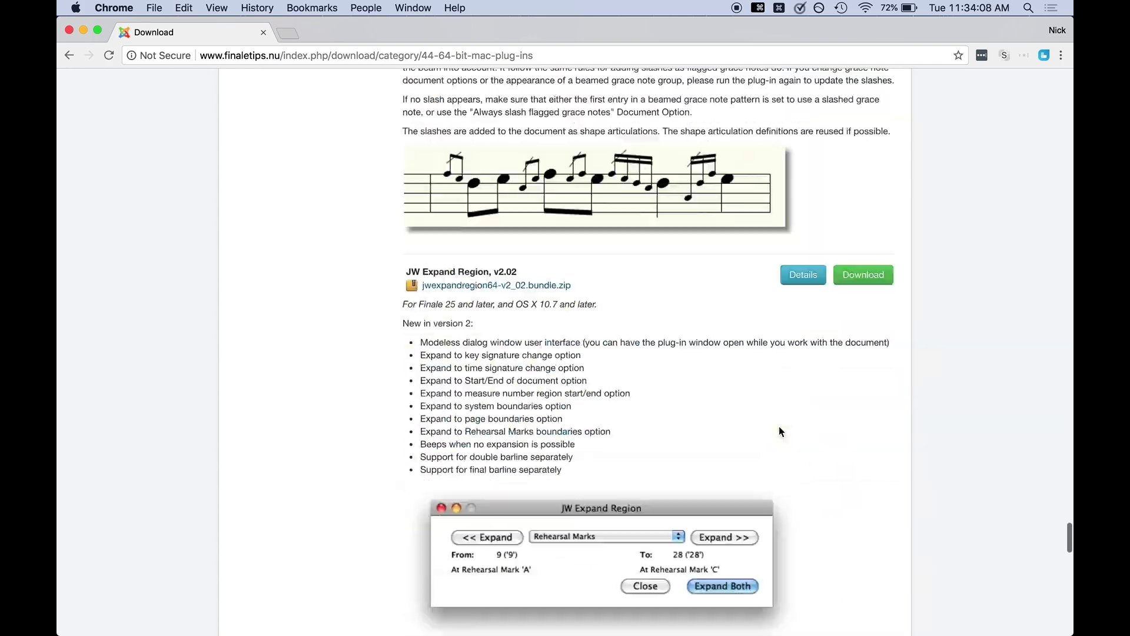
pyautogui.scroll(-20, 779, 426)
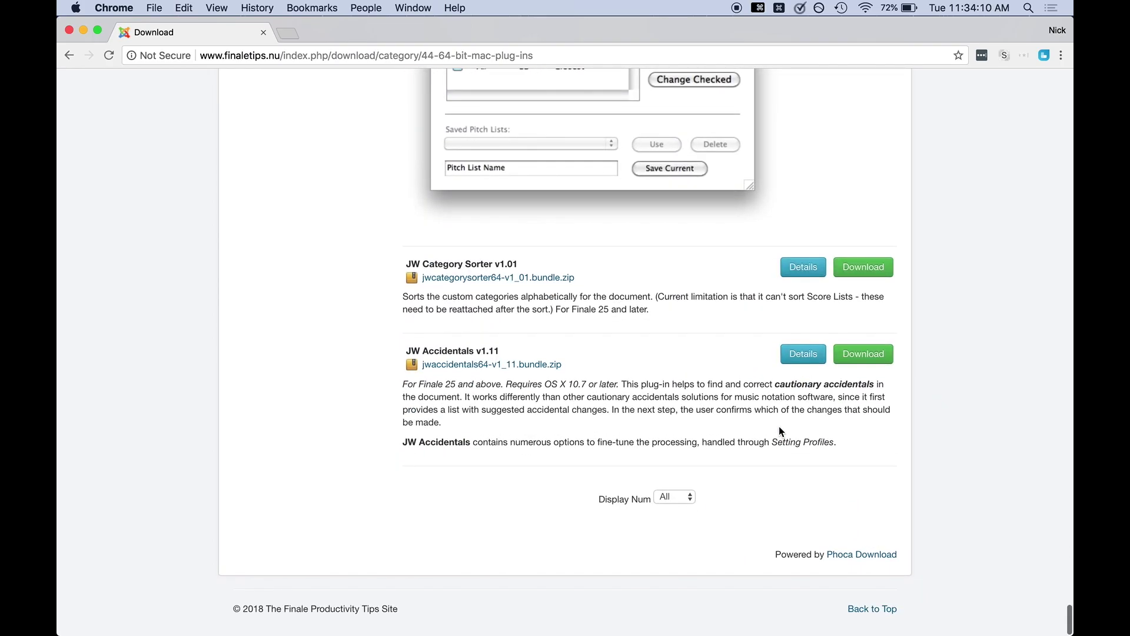
pyautogui.scroll(10, 779, 426)
pyautogui.scroll(20, 780, 431)
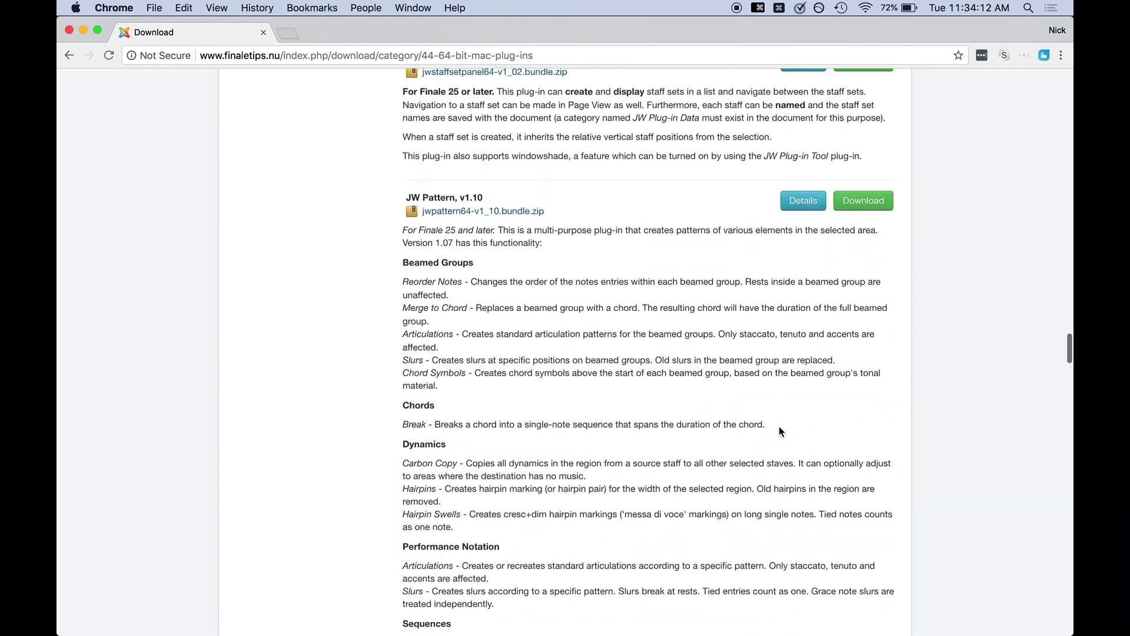
pyautogui.scroll(15, 779, 426)
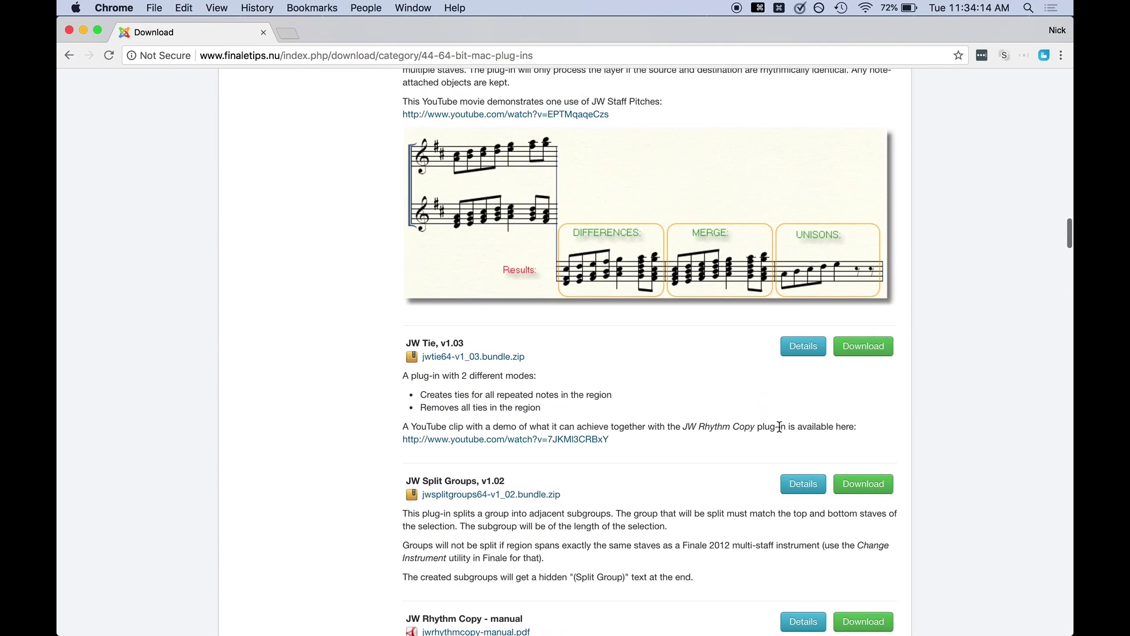
pyautogui.scroll(10, 779, 426)
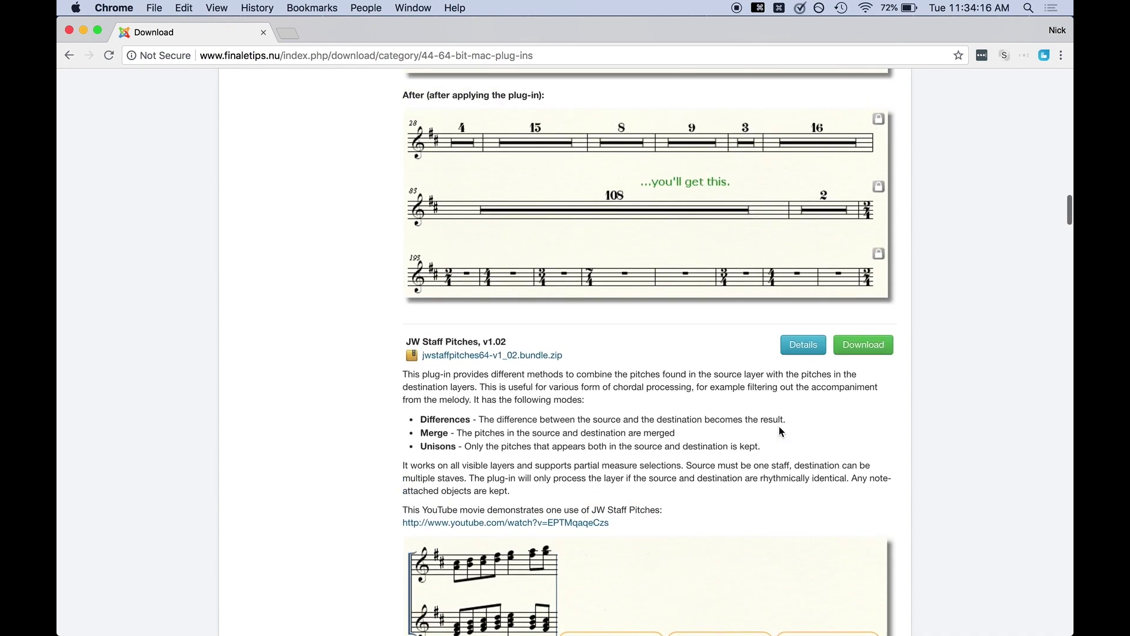
pyautogui.scroll(10, 779, 426)
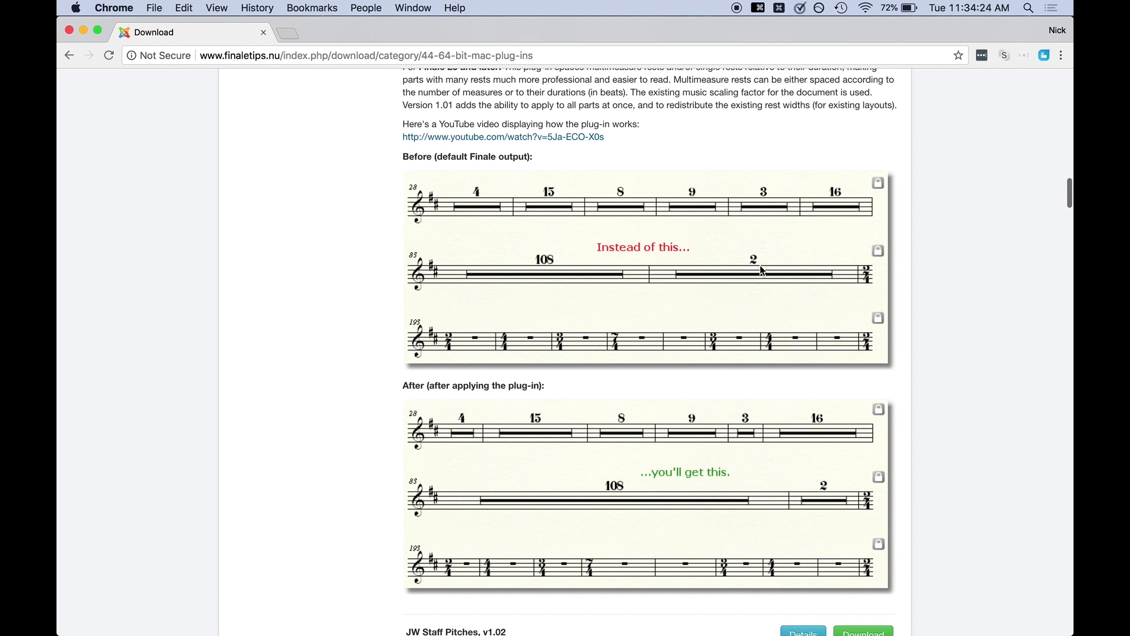
pyautogui.scroll(-3, 829, 431)
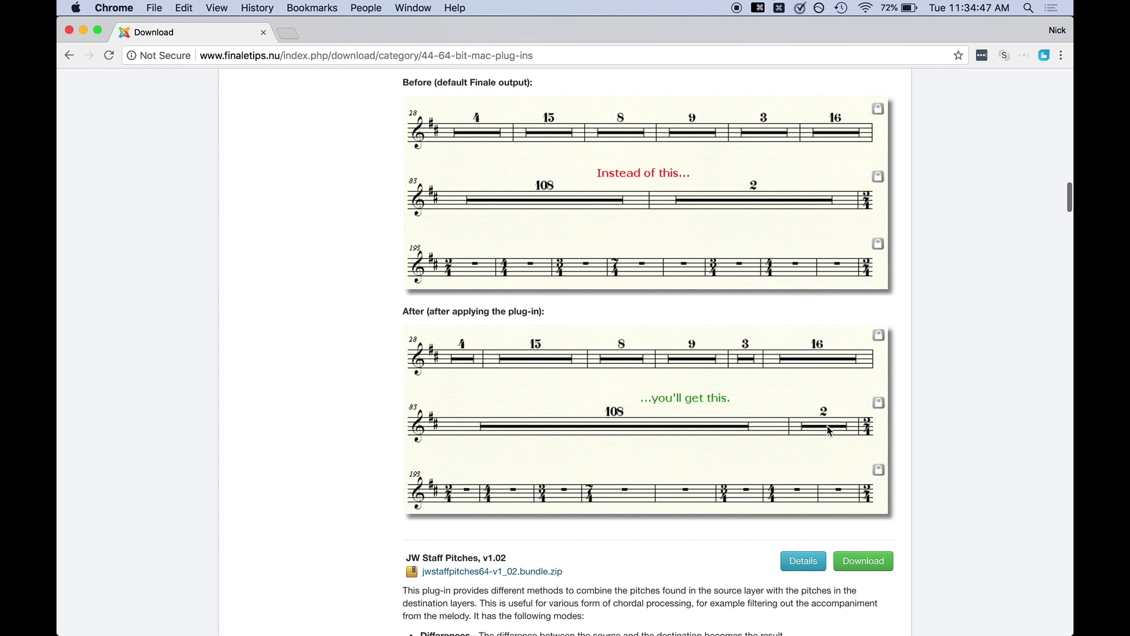
pyautogui.scroll(5, 828, 427)
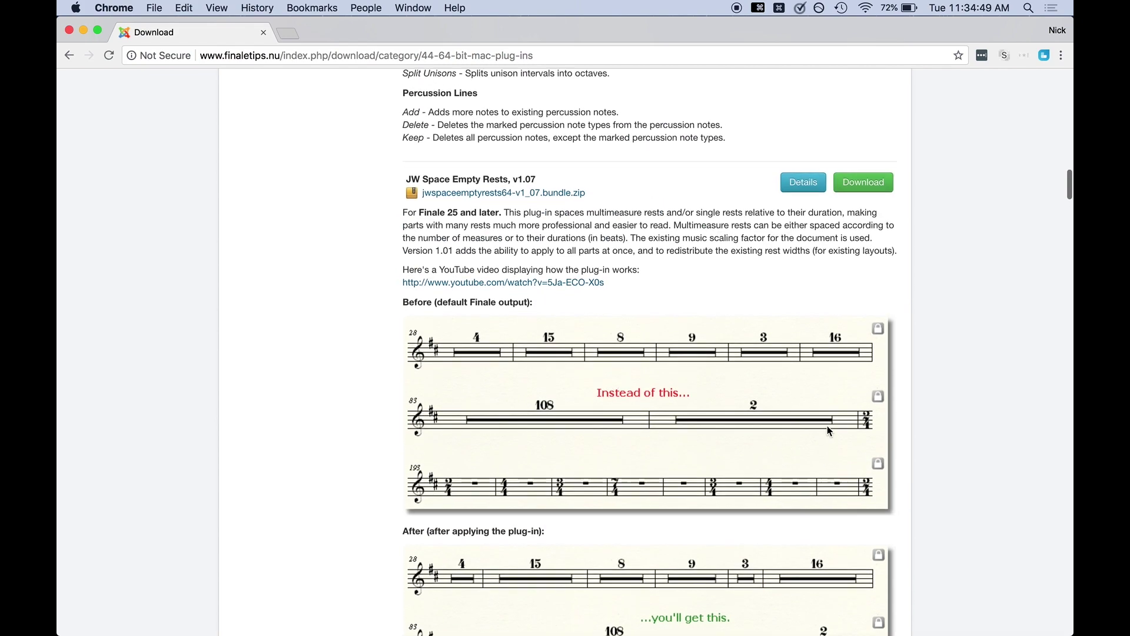
pyautogui.scroll(15, 829, 431)
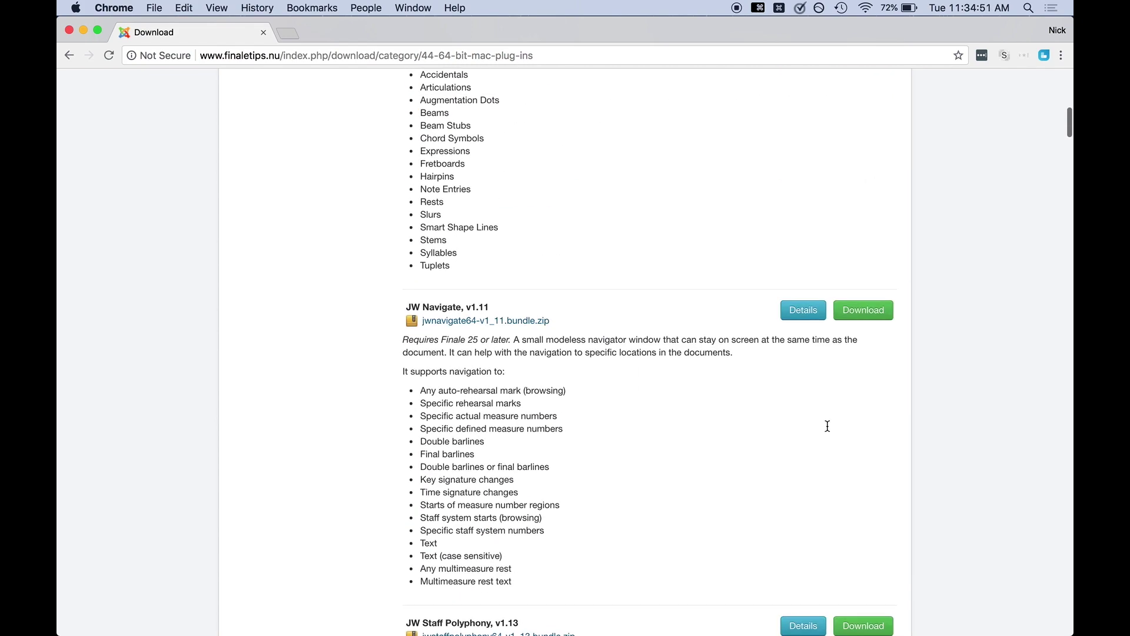
pyautogui.scroll(4, 828, 431)
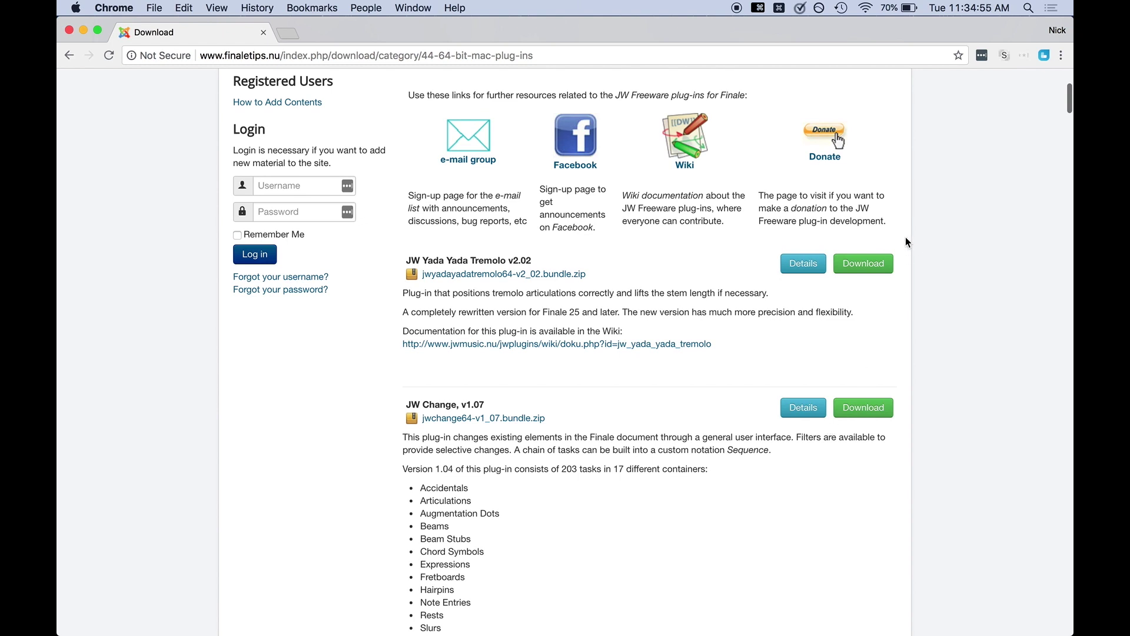
# - Download the JW Yada Yada Tremolo v2.02 zip, saving it in the Downloads folder
pyautogui.moveTo(405, 259); pyautogui.dragTo(542, 262)
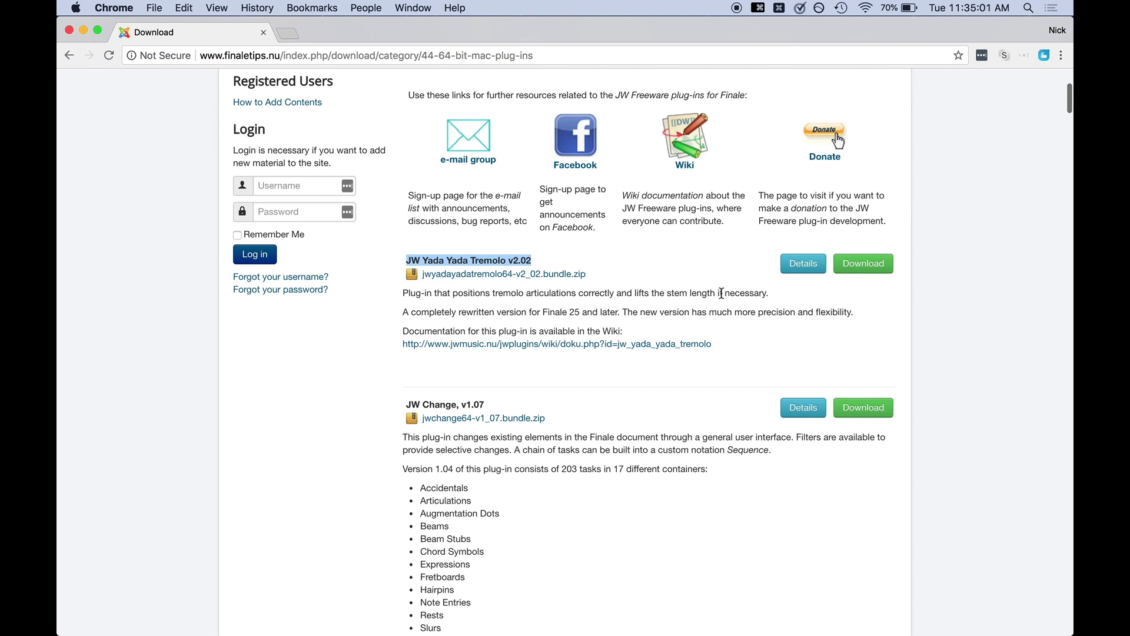
pyautogui.click(881, 270)
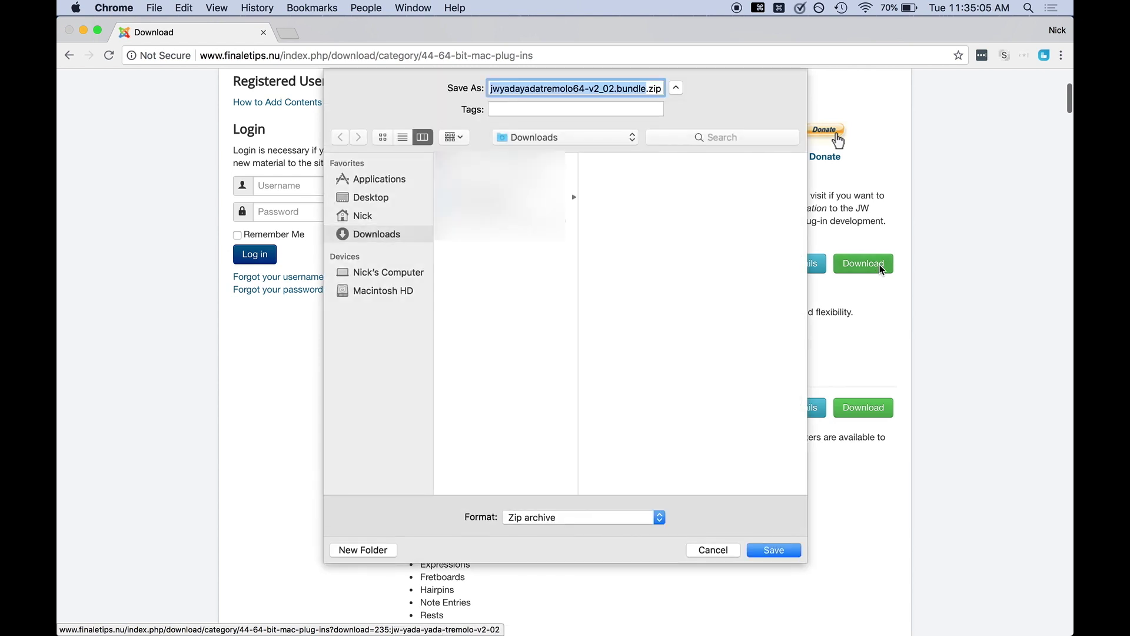
pyautogui.click(765, 549)
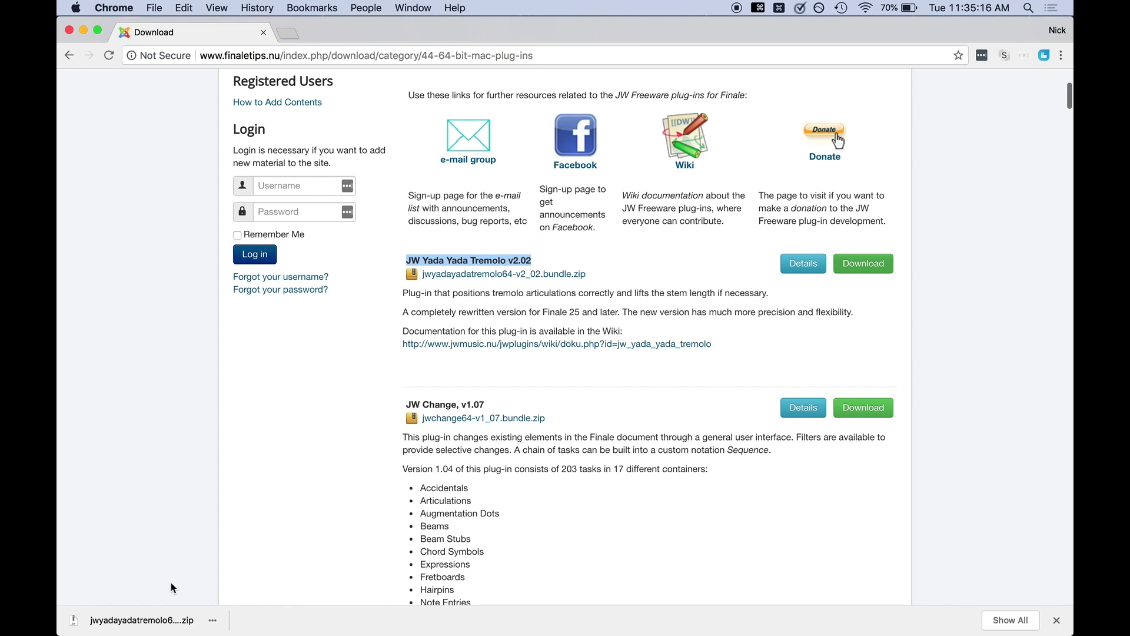
# - Unzip the download to jwyadayadatremolo64.bundle, maximize Downloads, and open a new Finder window on Macintosh HD
pyautogui.click(132, 620)
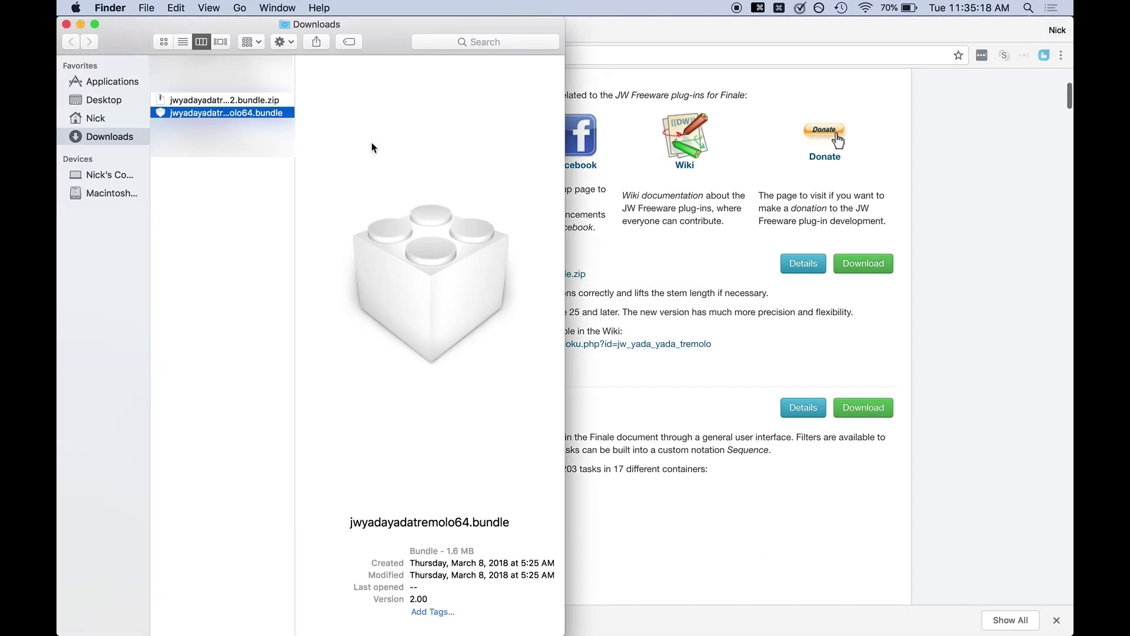
pyautogui.hotkey('ctrl', 'alt', 'Up')
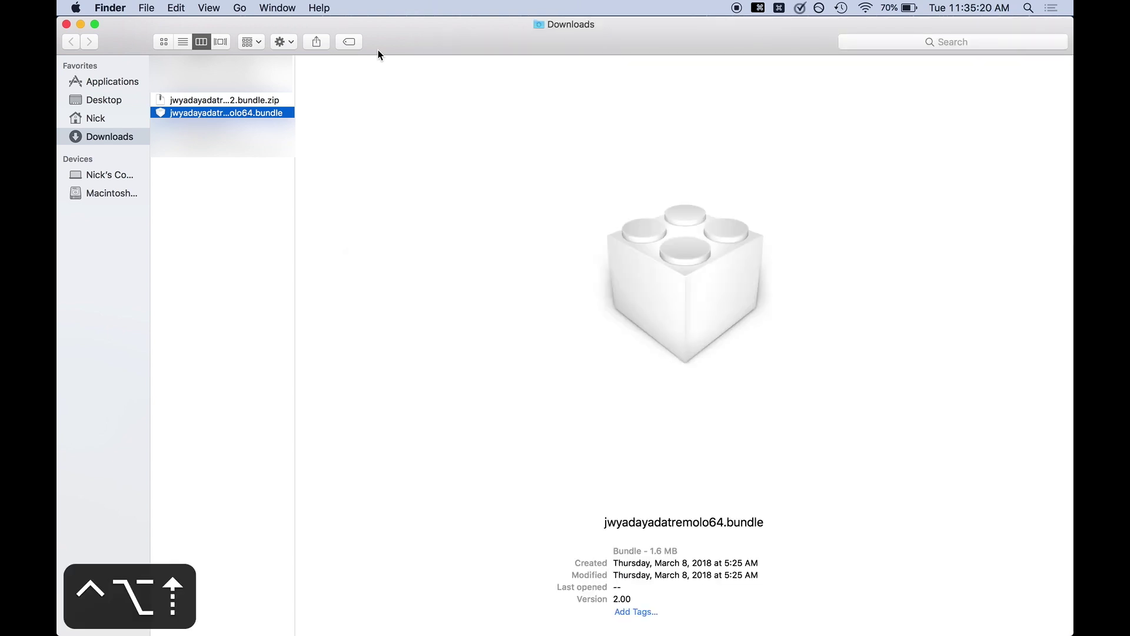
pyautogui.click(267, 101)
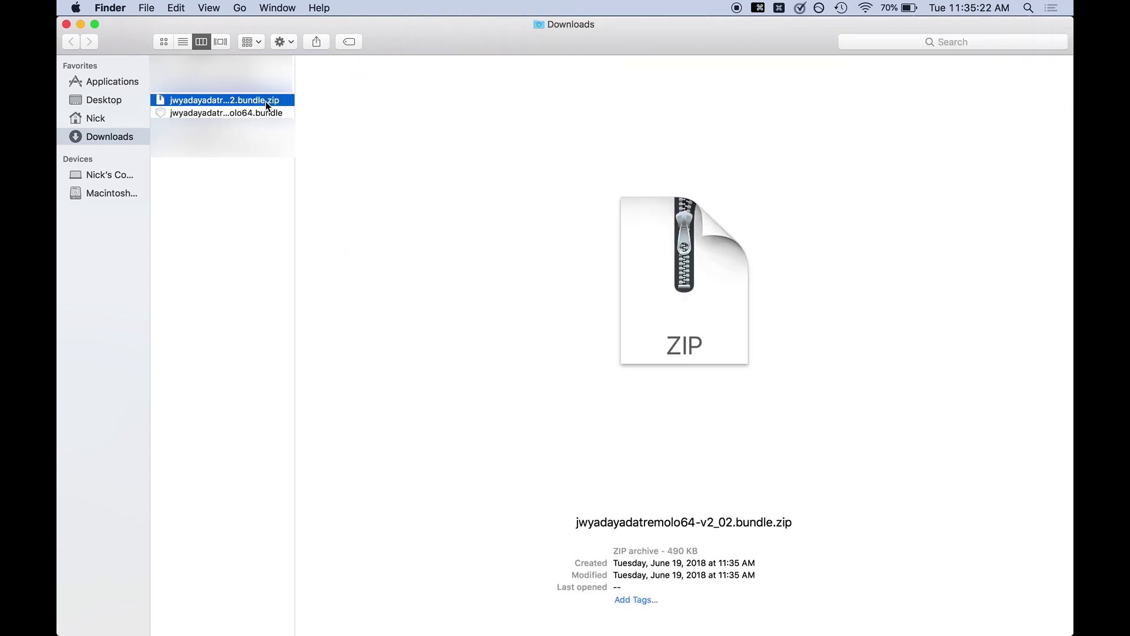
pyautogui.click(266, 114)
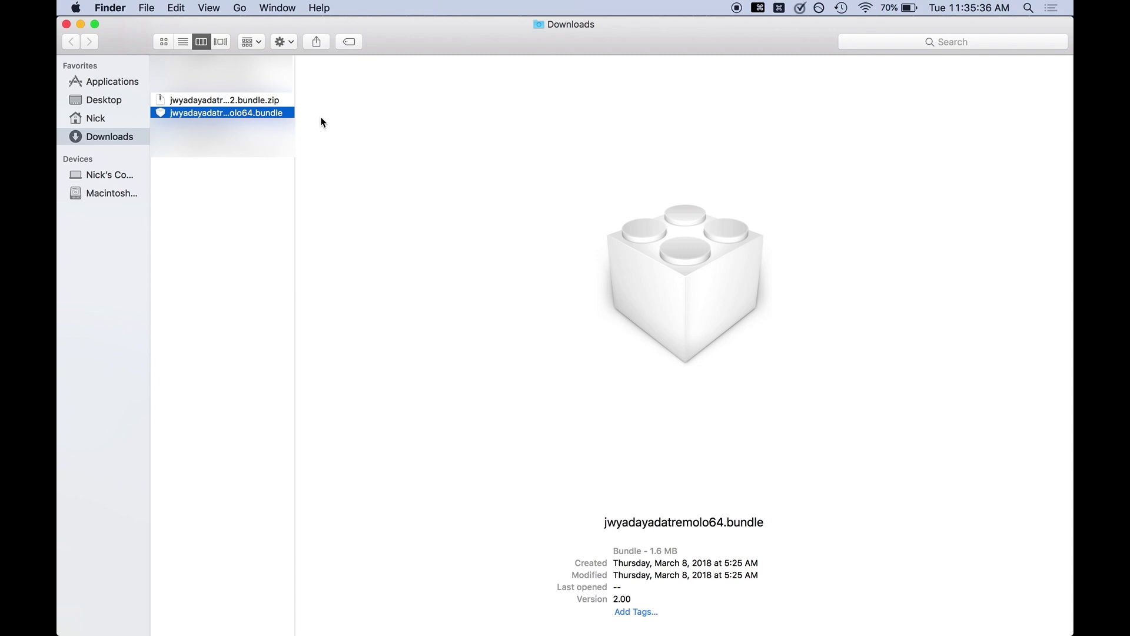
pyautogui.press('cmd+n')
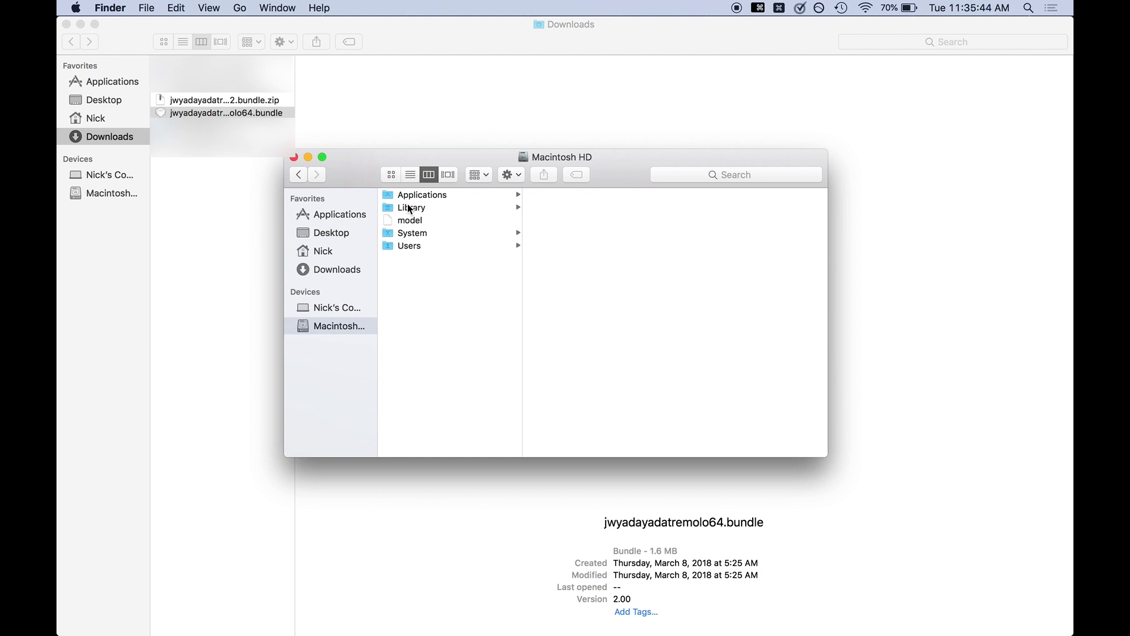
# - Go through Library > Application Support > MakeMusic > Finale to the Plug-ins folder, then return to Finale
pyautogui.click(429, 207)
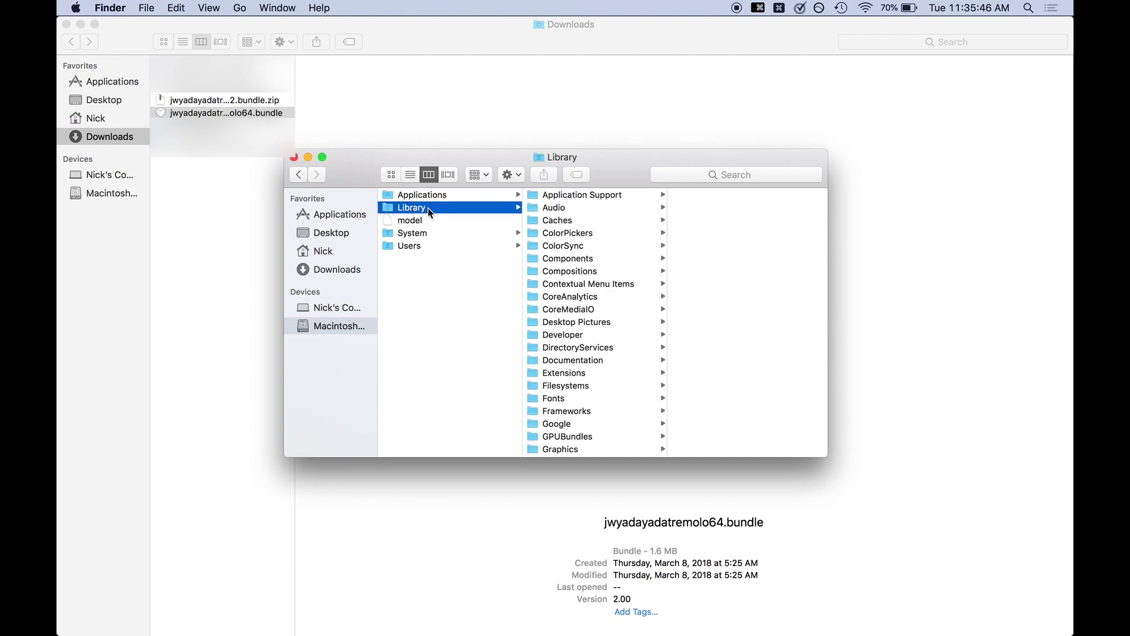
pyautogui.click(568, 199)
pyautogui.scroll(-1, 772, 302)
pyautogui.scroll(-1, 772, 306)
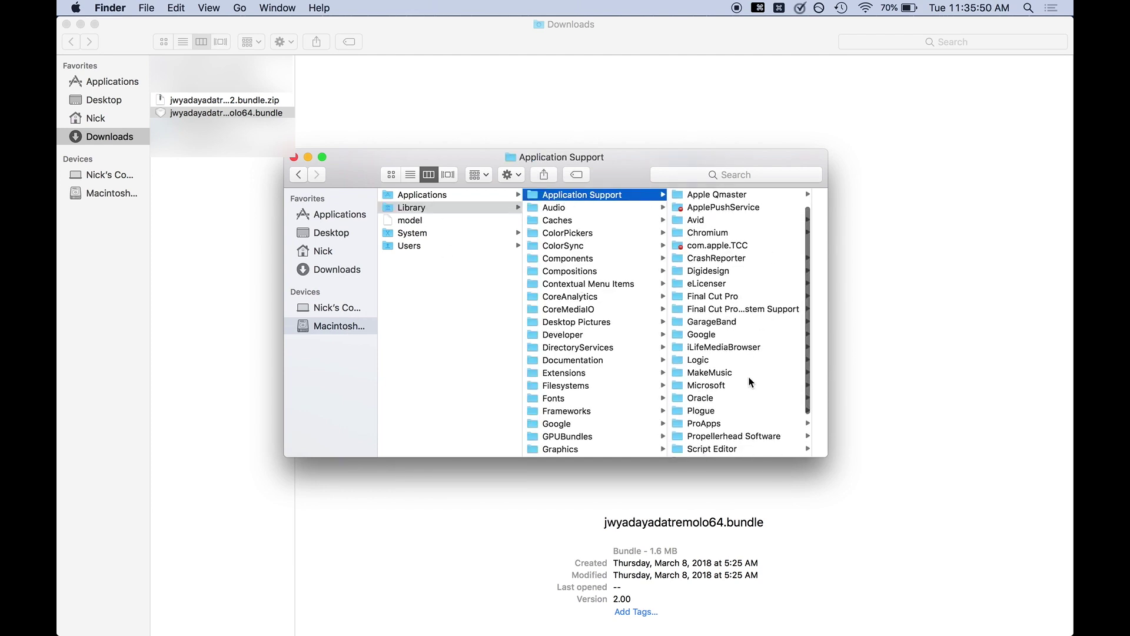
pyautogui.click(745, 372)
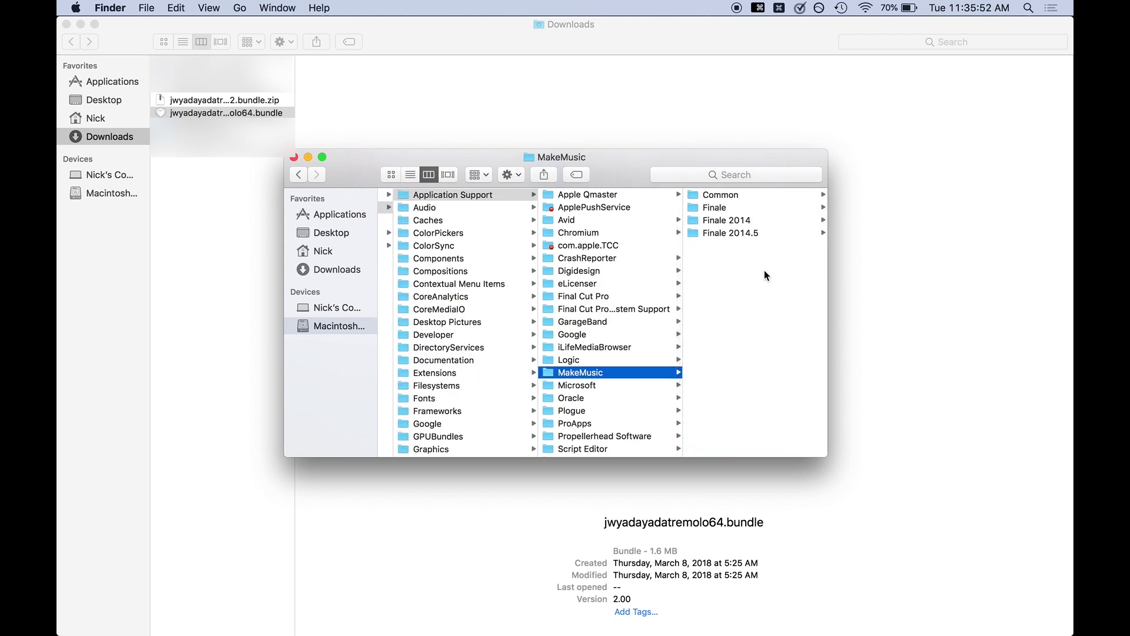
pyautogui.click(719, 208)
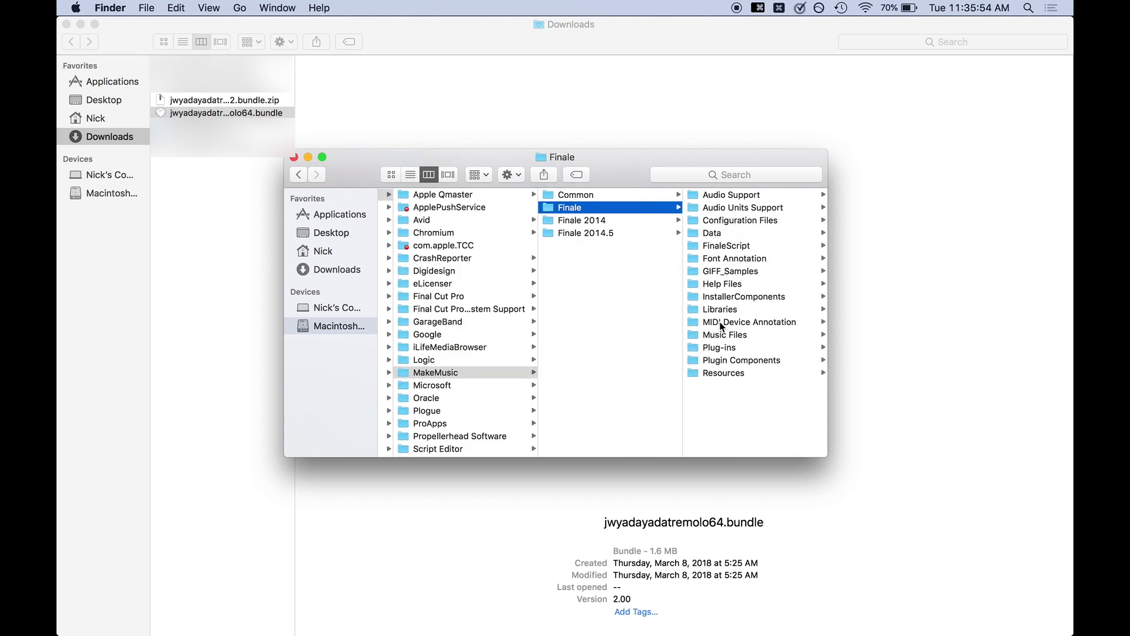
pyautogui.click(719, 348)
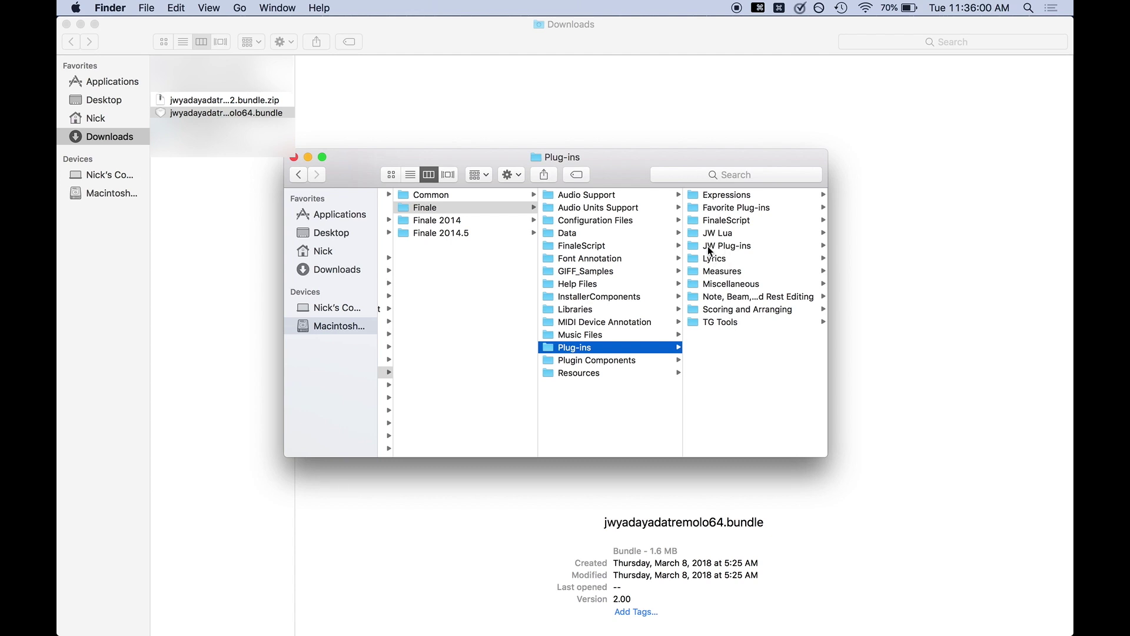
pyautogui.press('super+Tab')
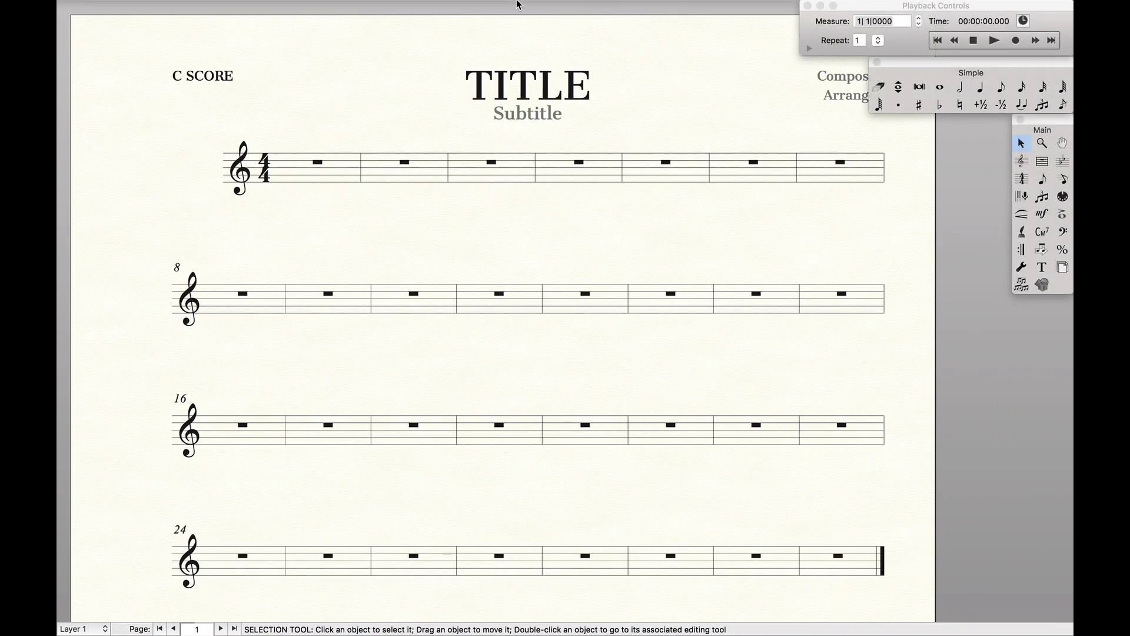
# - Compare Finale's Plug-ins menu categories, including JW Plug-ins, against the Finder Plug-ins folder, ending in Finder
pyautogui.click(458, 8)
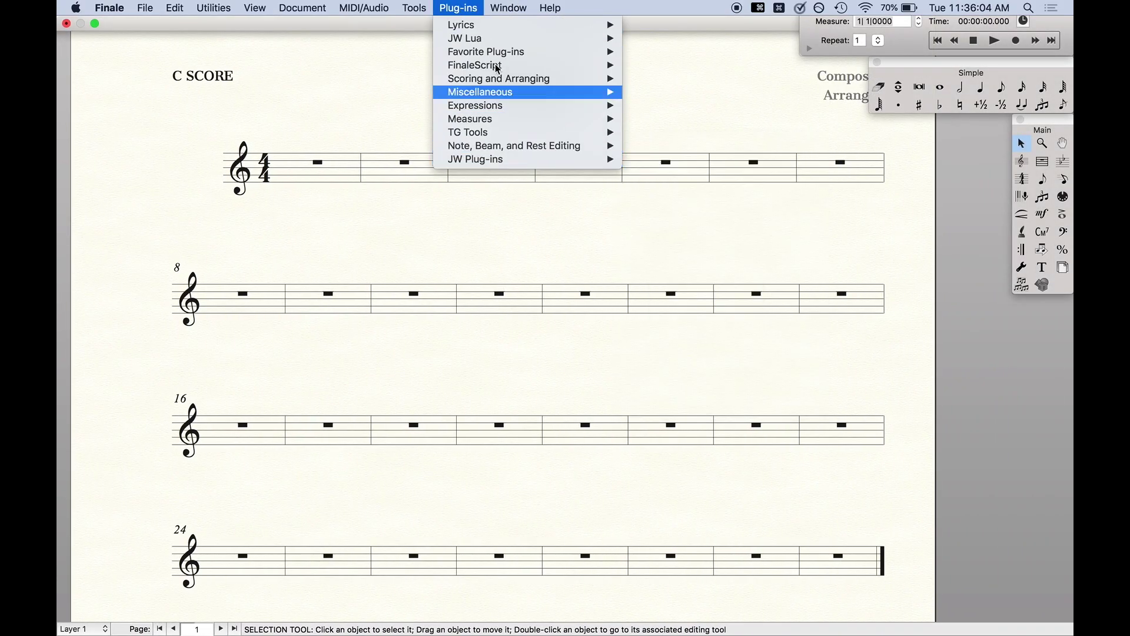
pyautogui.click(504, 193)
pyautogui.press('super+Tab')
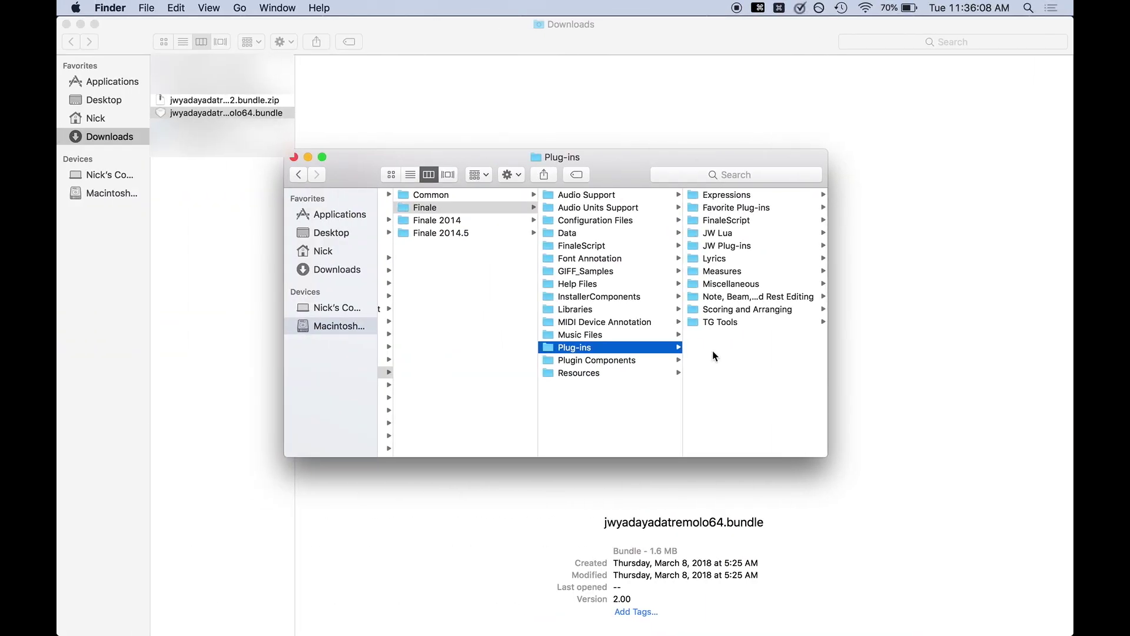
pyautogui.press('super+Tab')
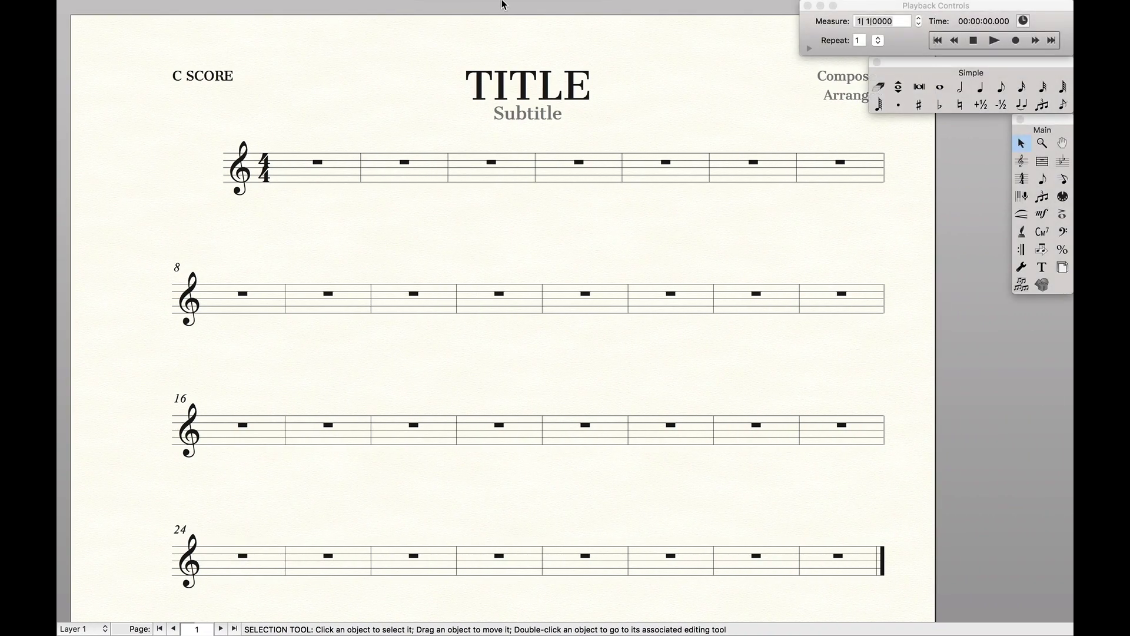
pyautogui.click(464, 7)
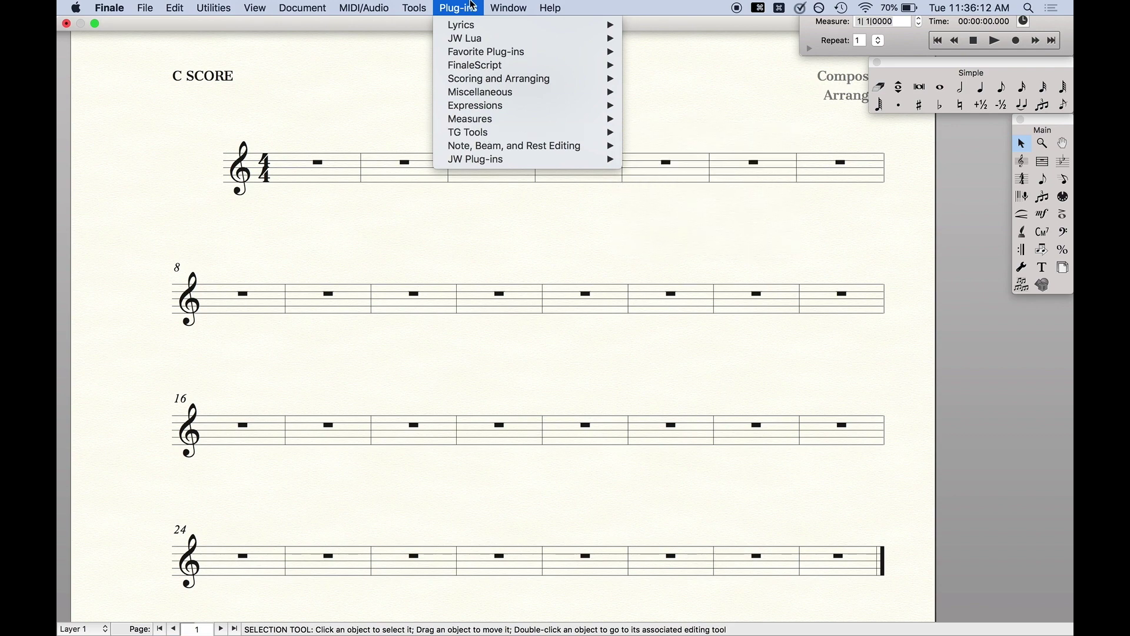
pyautogui.click(492, 206)
pyautogui.press('super+Tab')
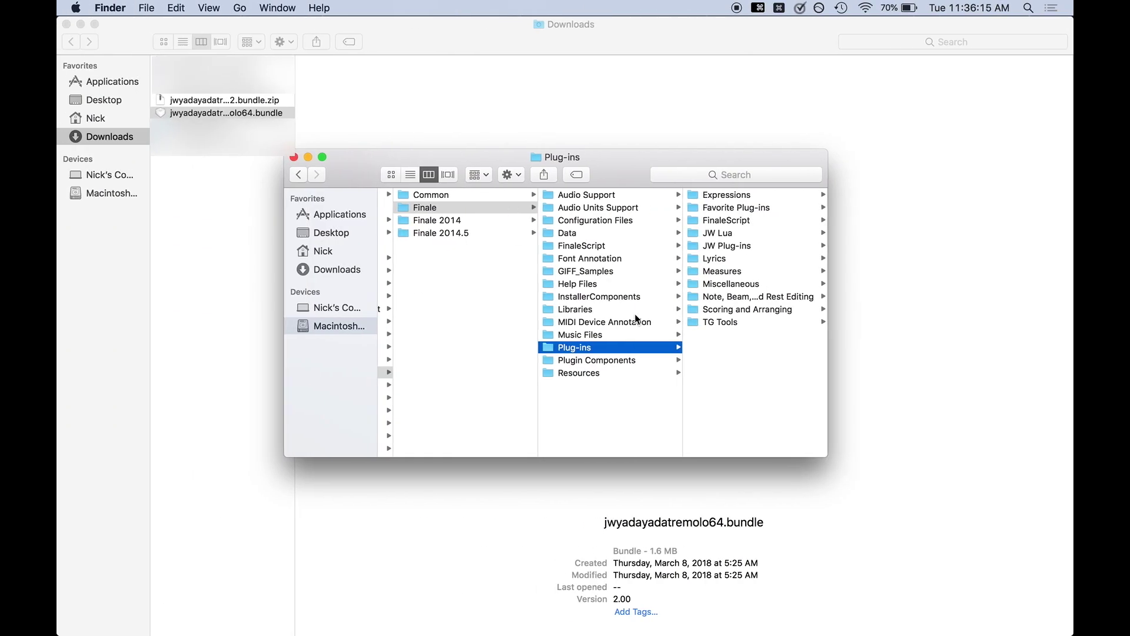
# - Open JW Plug-ins, drag the downloaded tremolo bundle into it, and cancel replacing the existing one
pyautogui.click(714, 247)
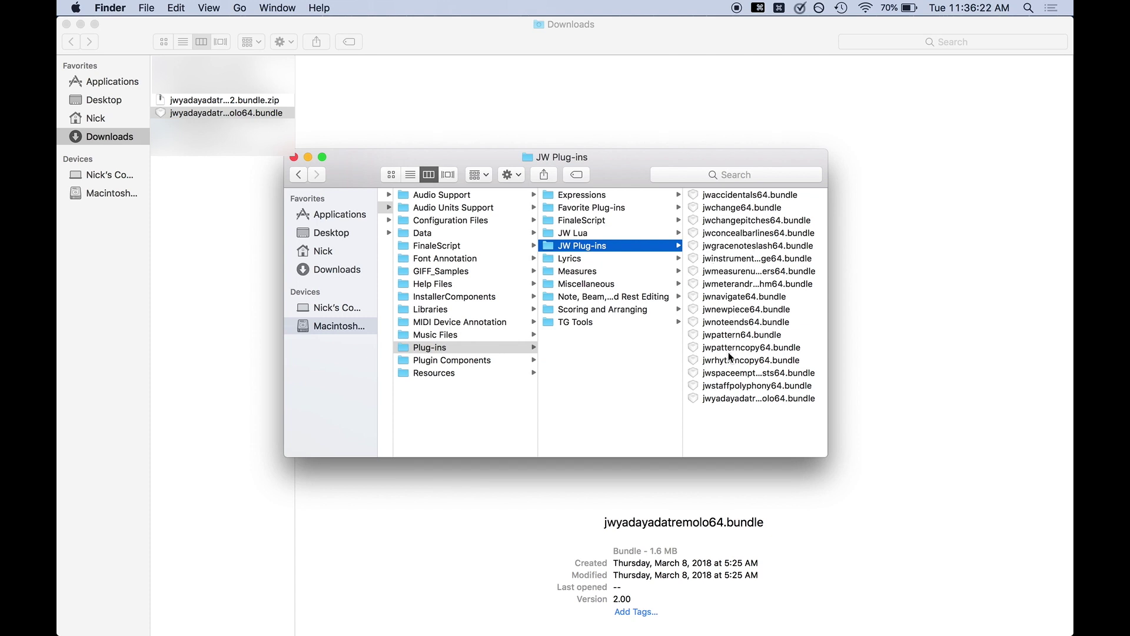
pyautogui.click(728, 398)
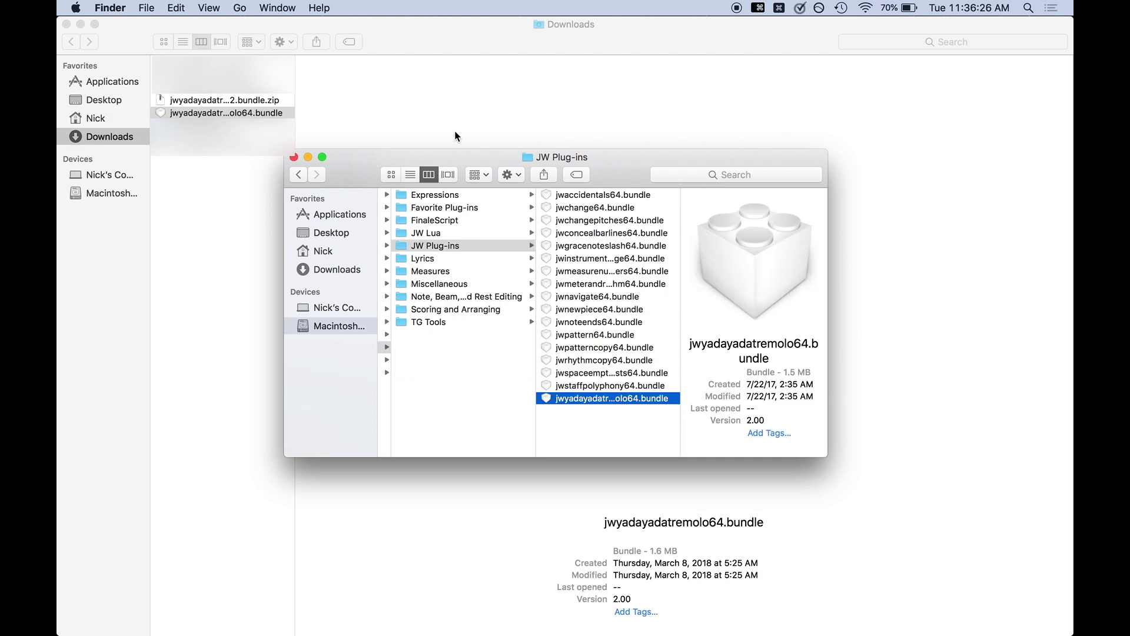
pyautogui.moveTo(239, 111); pyautogui.dragTo(640, 430)
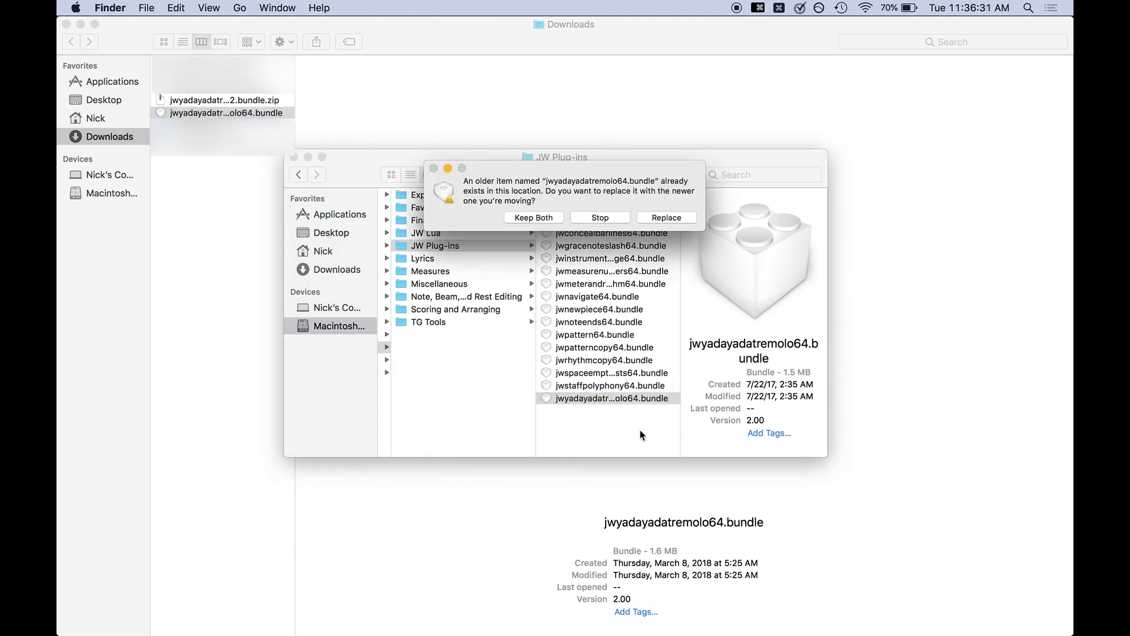
pyautogui.click(599, 218)
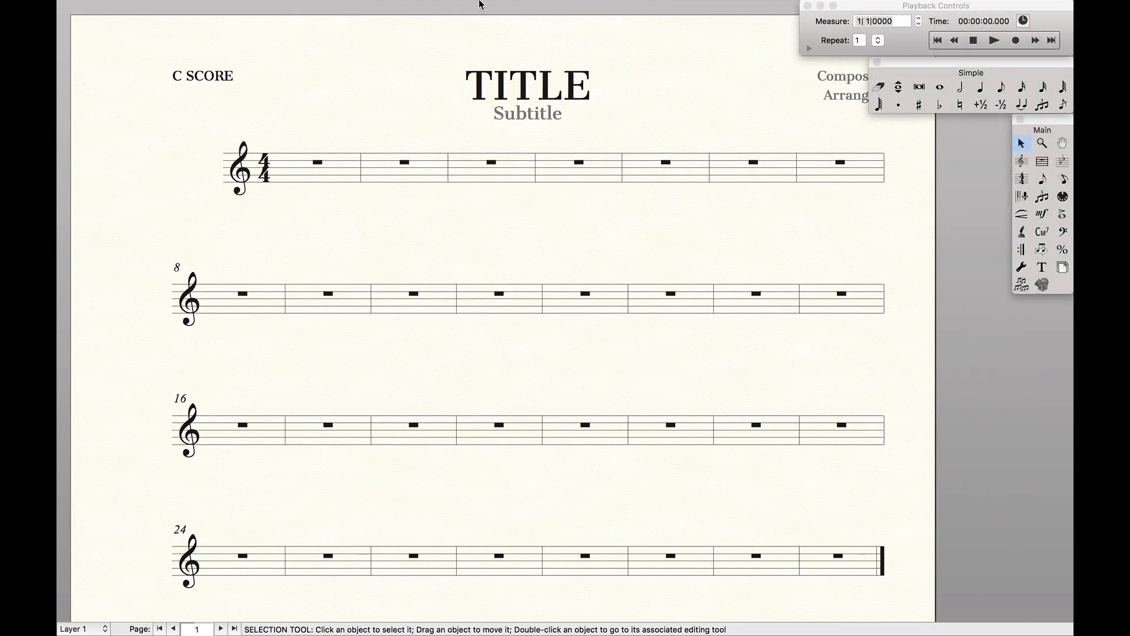
pyautogui.click(446, 7)
pyautogui.moveTo(484, 160)
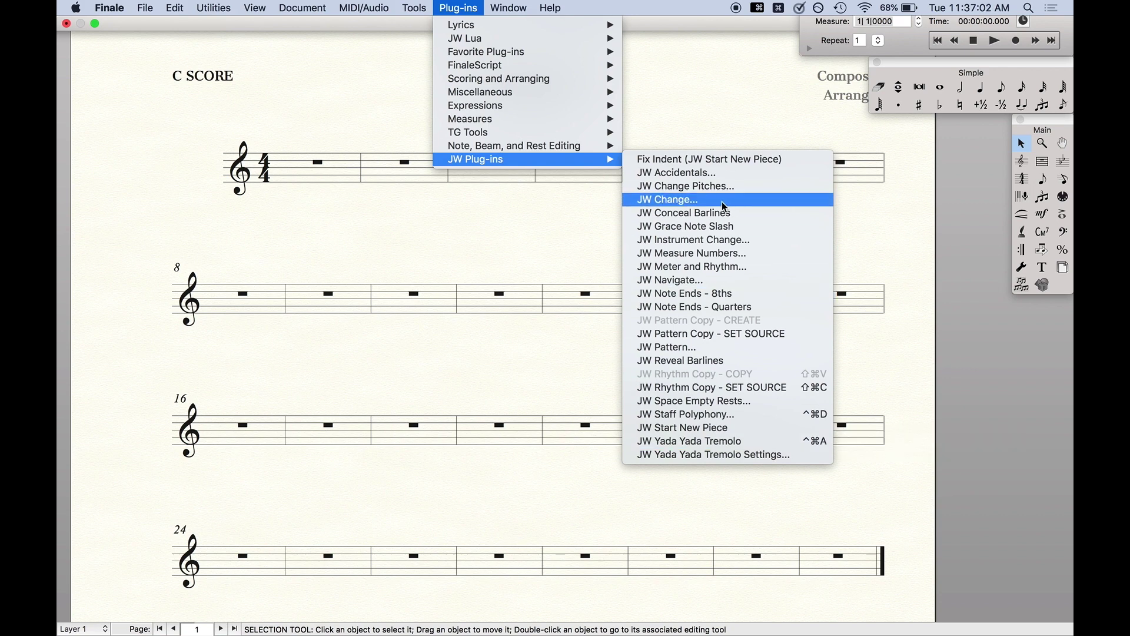
pyautogui.click(568, 252)
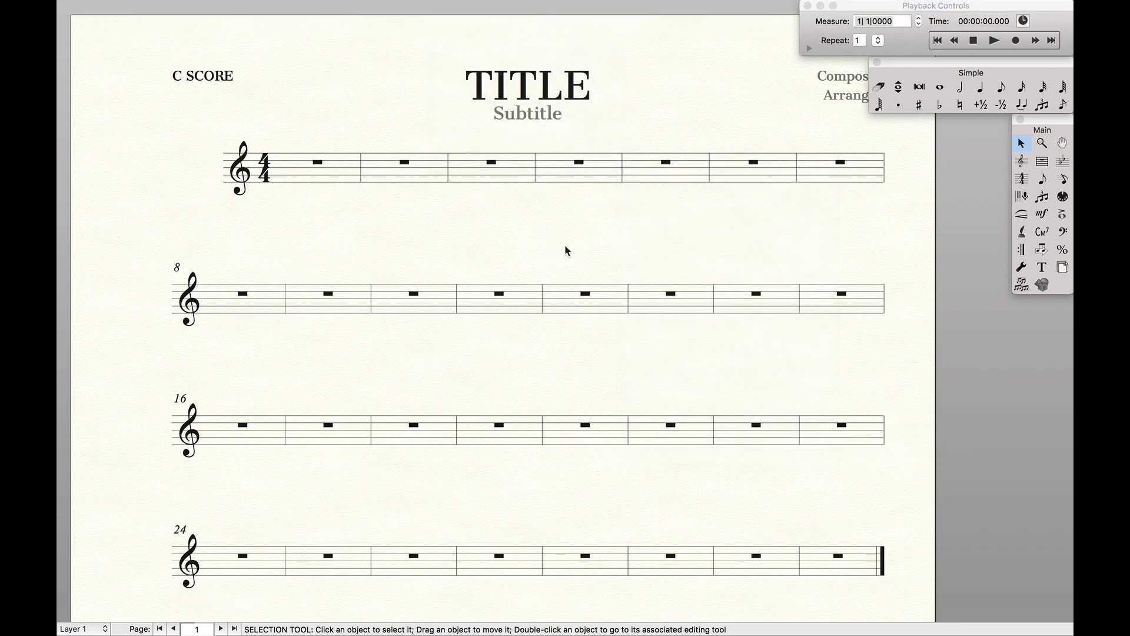